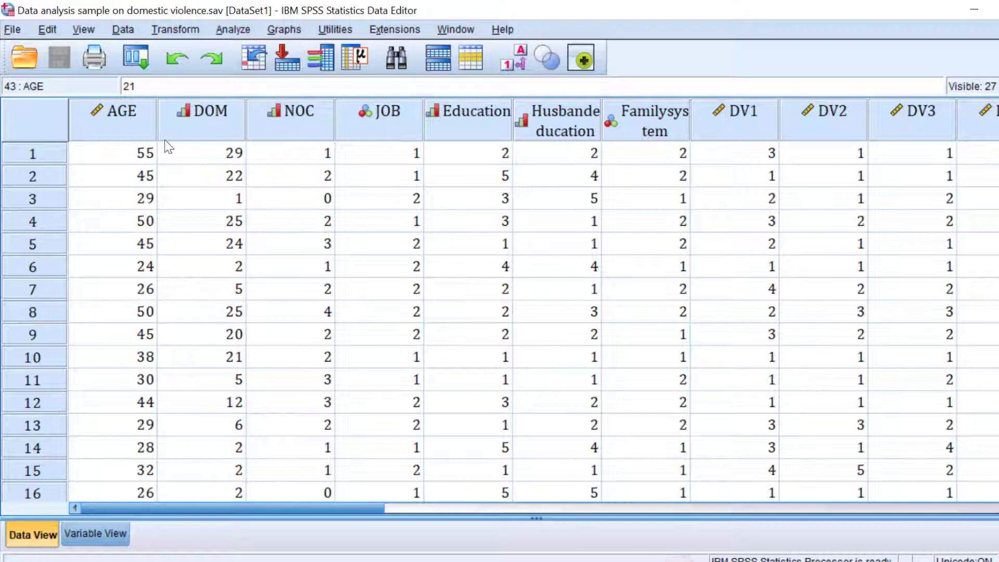
Scroll through the raw ages in the AGE column, then bring up the Transform menu
{"action": "left_click", "coordinate": [147, 133]}
{"action": "scroll", "coordinate": [142, 185], "scroll_direction": "down", "scroll_amount": 20}
{"action": "scroll", "coordinate": [142, 185], "scroll_direction": "down", "scroll_amount": 20}
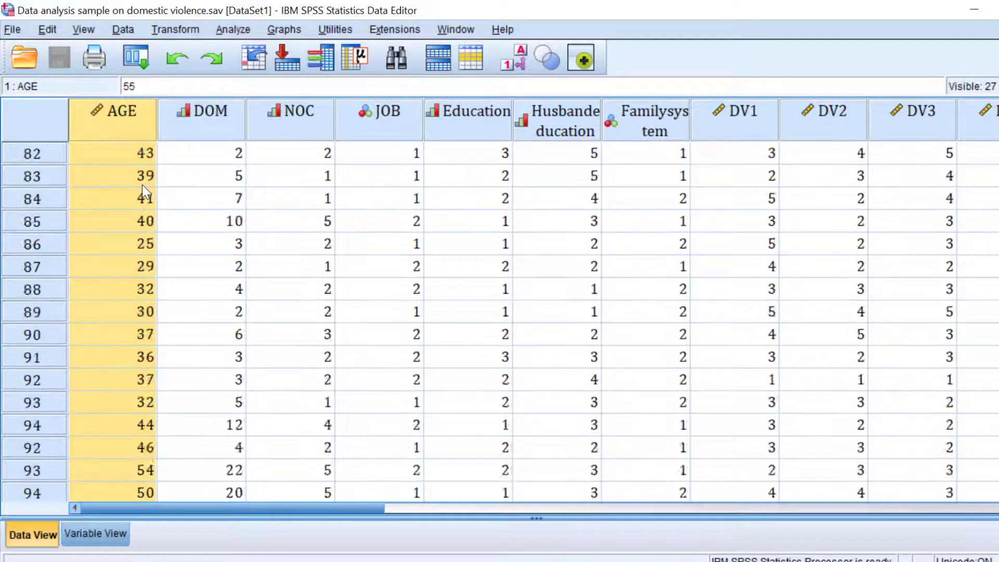
{"action": "scroll", "coordinate": [142, 185], "scroll_direction": "up", "scroll_amount": 20}
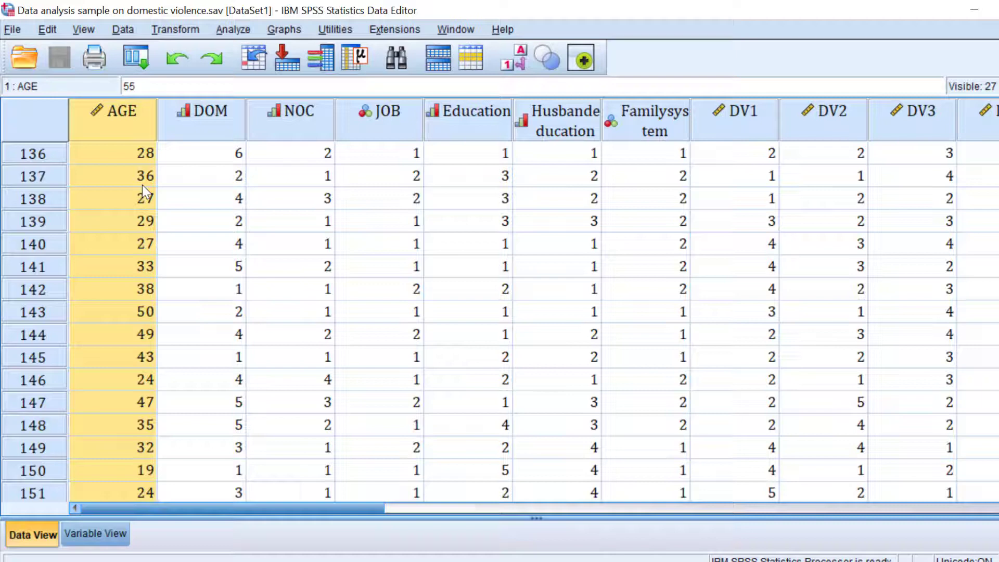
{"action": "scroll", "coordinate": [142, 186], "scroll_direction": "up", "scroll_amount": 10}
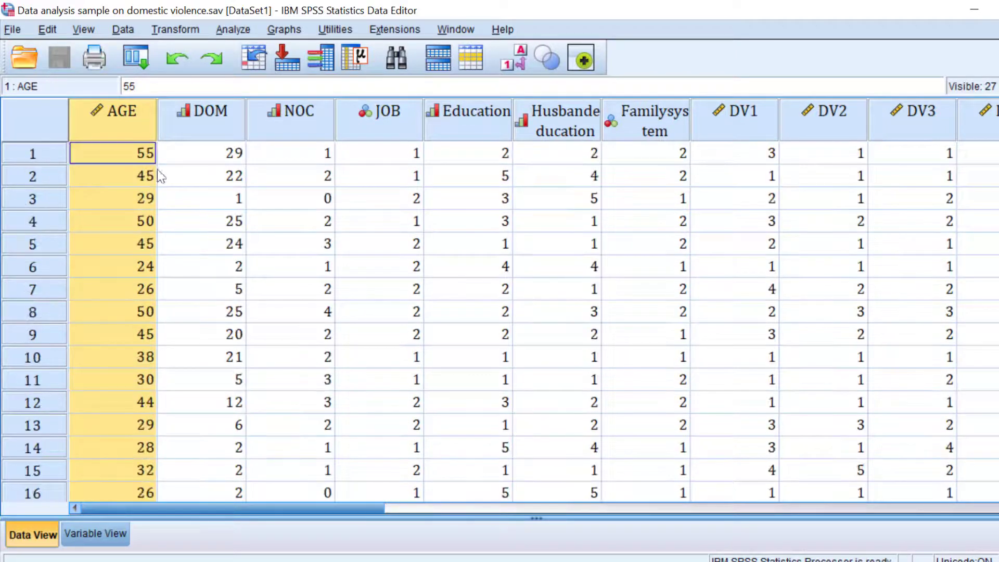
{"action": "left_click", "coordinate": [175, 29]}
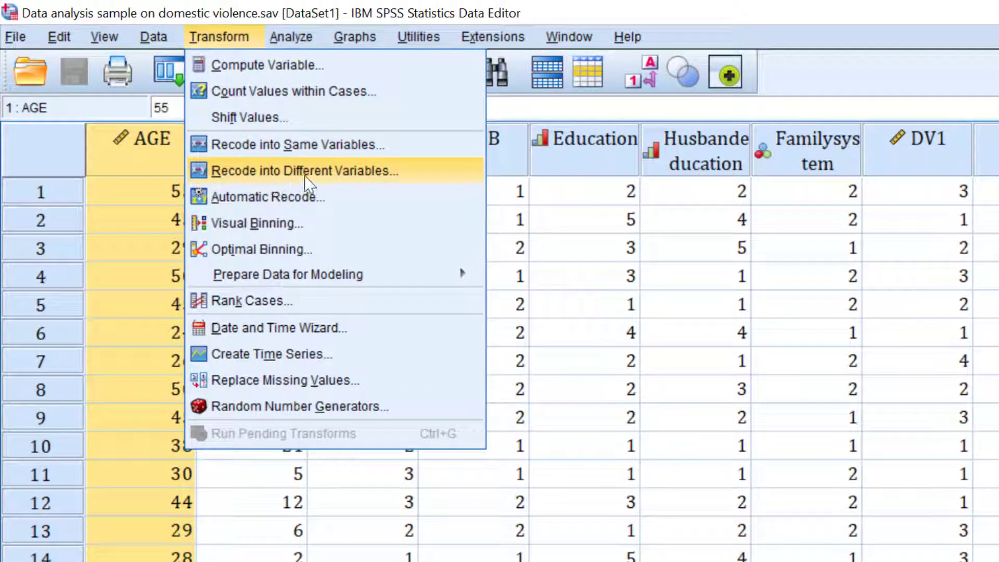
Set Age [AGE] as the input to Recode into Different Variables and open Old and New Values
{"action": "left_click", "coordinate": [344, 176]}
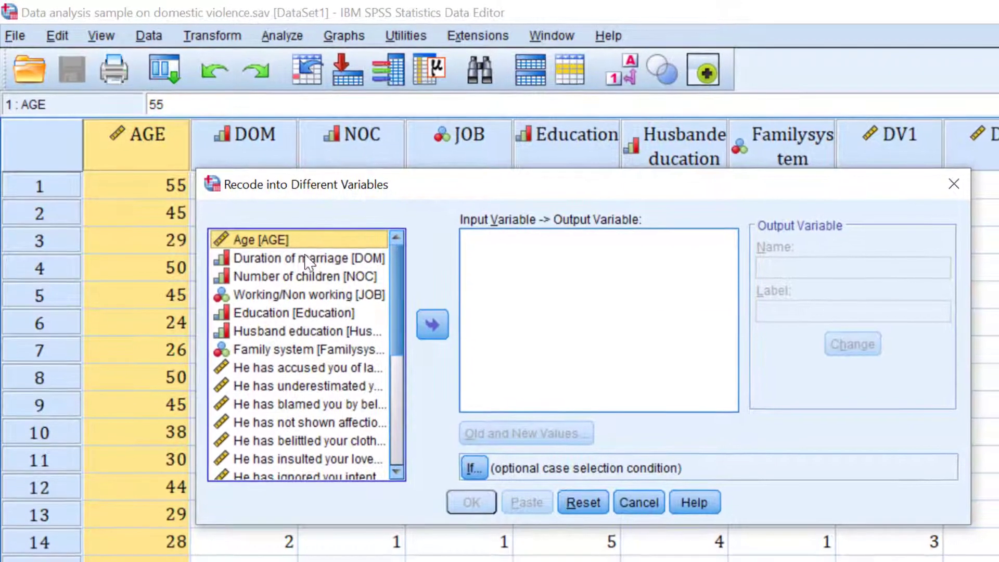
{"action": "left_click", "coordinate": [431, 326]}
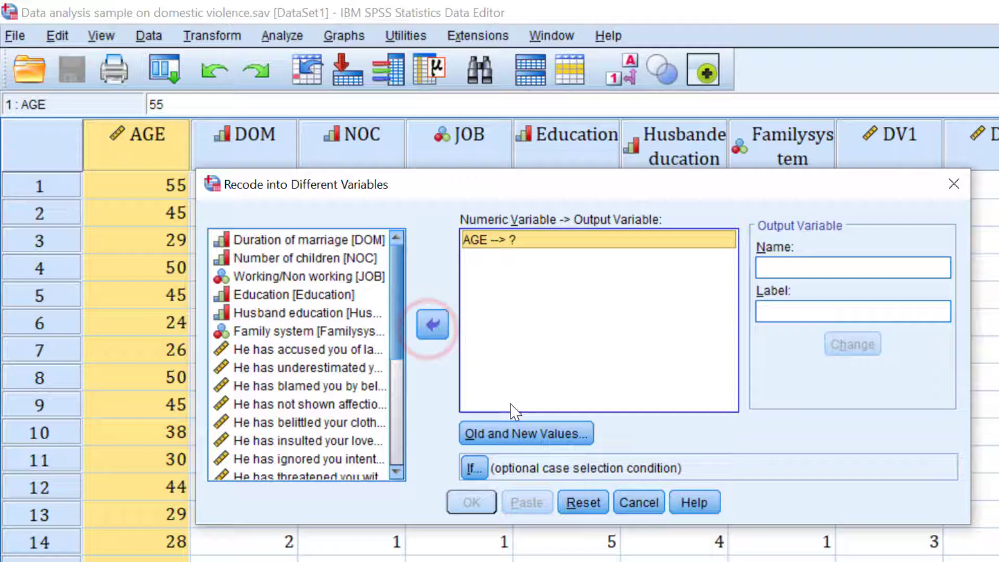
{"action": "left_click", "coordinate": [490, 432]}
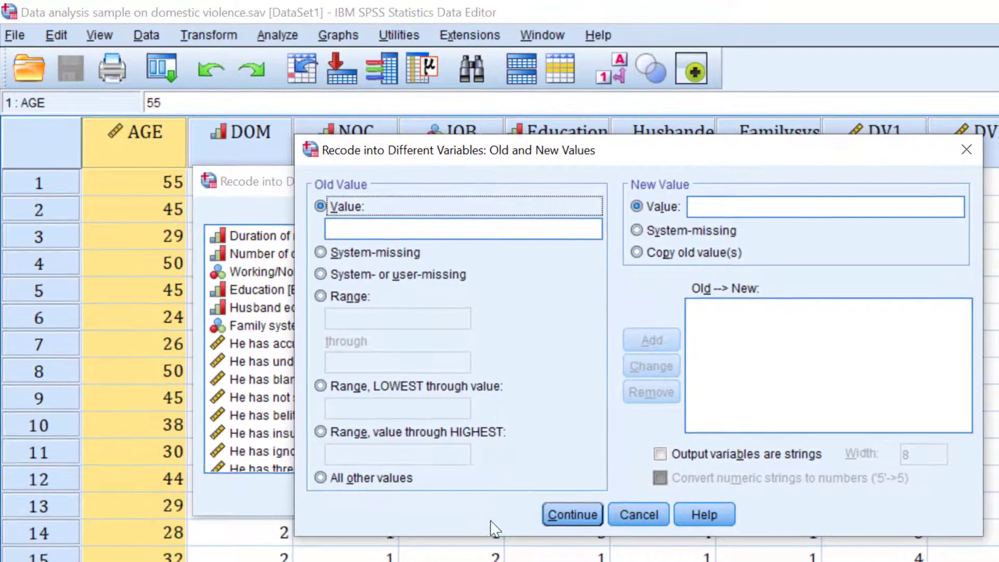
Add the recode rule Lowest through 25 → 1, using the 25 copied from the Word table
{"action": "left_click", "coordinate": [320, 385]}
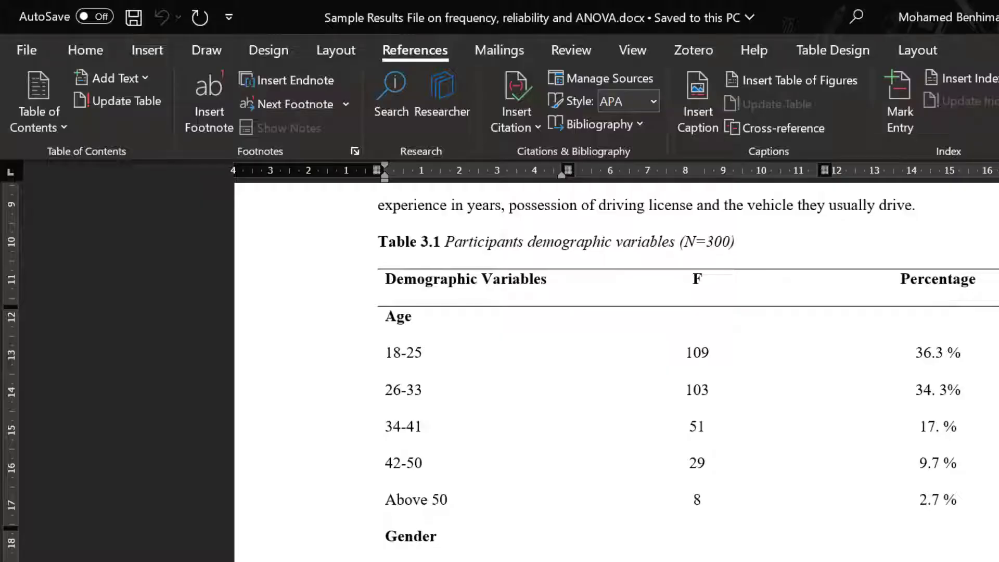
{"action": "double_click", "coordinate": [420, 352]}
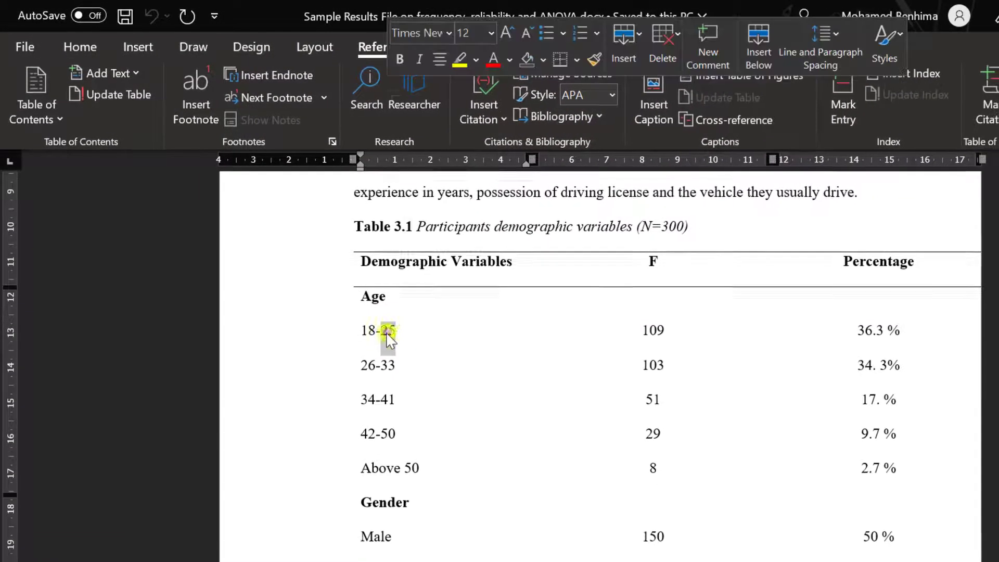
{"action": "right_click", "coordinate": [389, 340]}
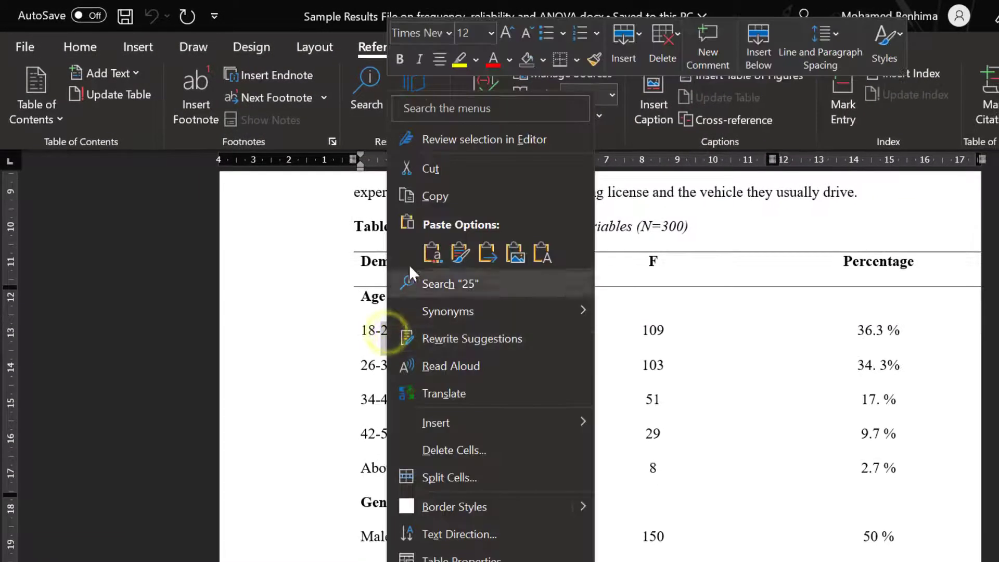
{"action": "left_click", "coordinate": [439, 201]}
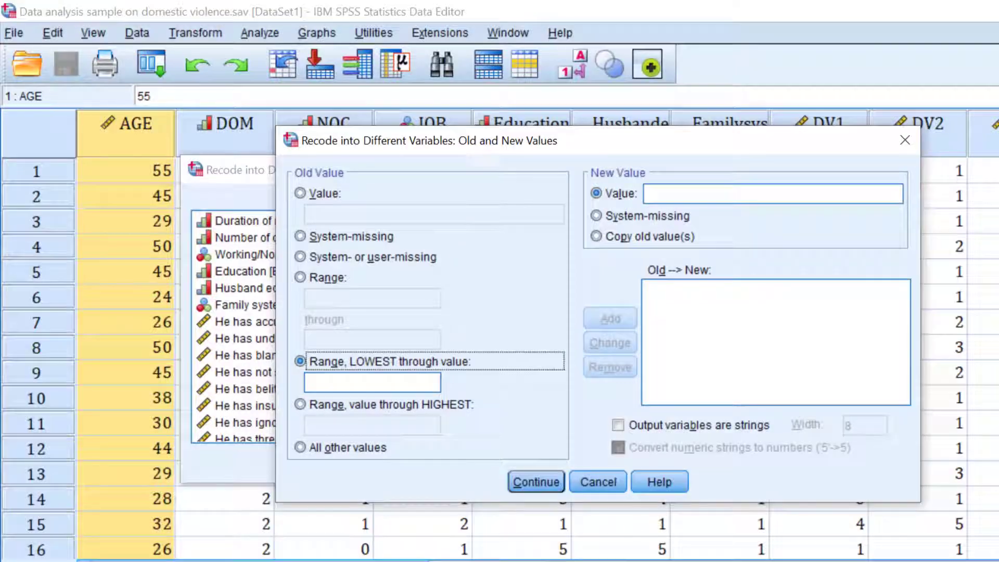
{"action": "left_click", "coordinate": [359, 380]}
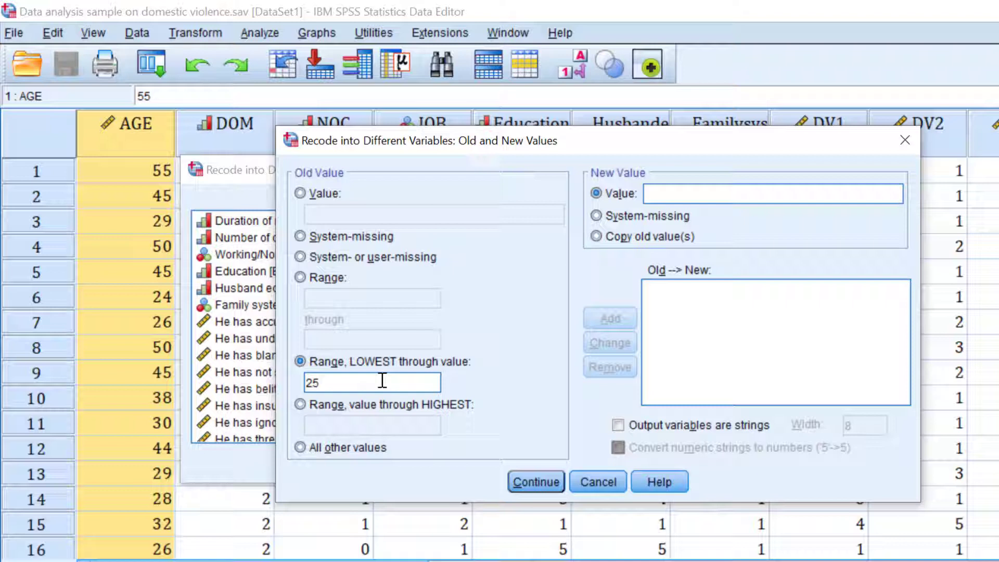
{"action": "left_click", "coordinate": [660, 194]}
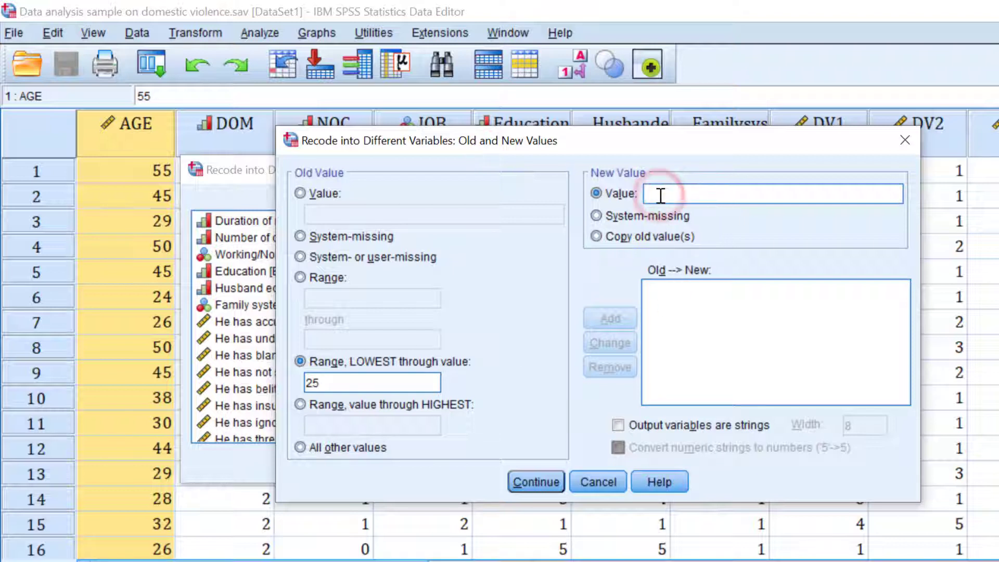
{"action": "type", "text": "1"}
{"action": "left_click", "coordinate": [617, 325]}
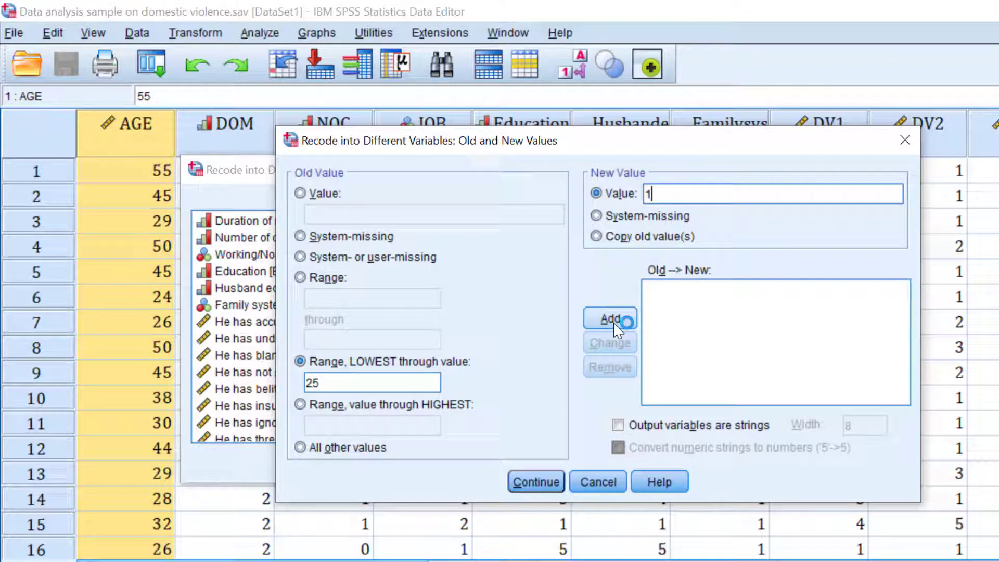
{"action": "left_click", "coordinate": [613, 318]}
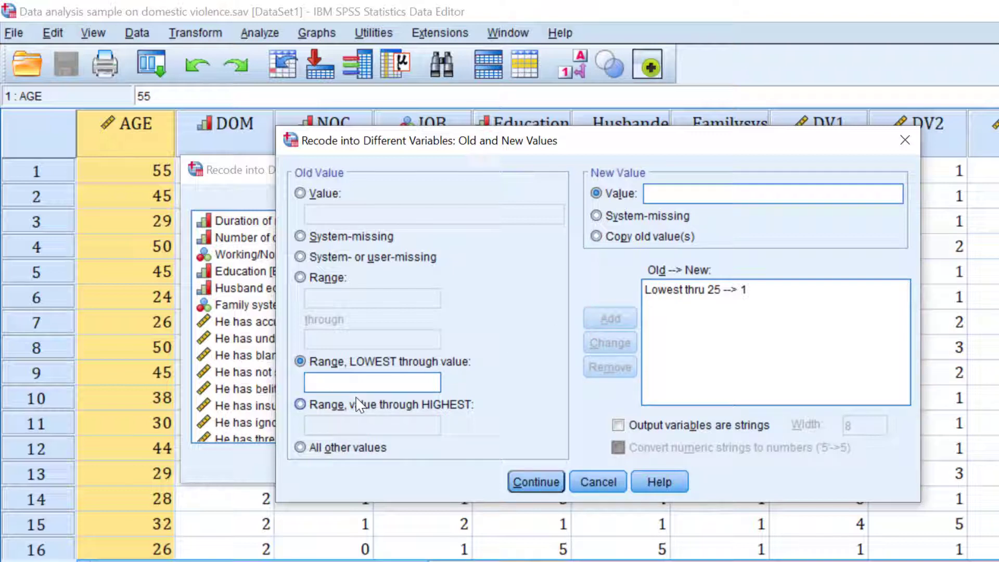
Add the recode range 26 through 33 → 2, using the 26-33 band from the Word table
{"action": "left_click", "coordinate": [301, 278]}
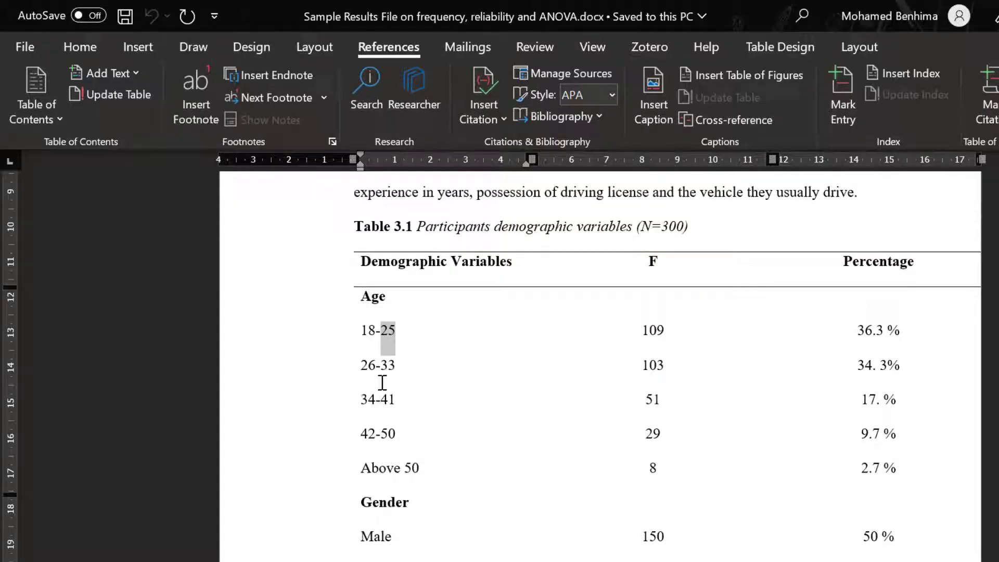
{"action": "left_click_drag", "start_coordinate": [364, 370], "coordinate": [387, 366]}
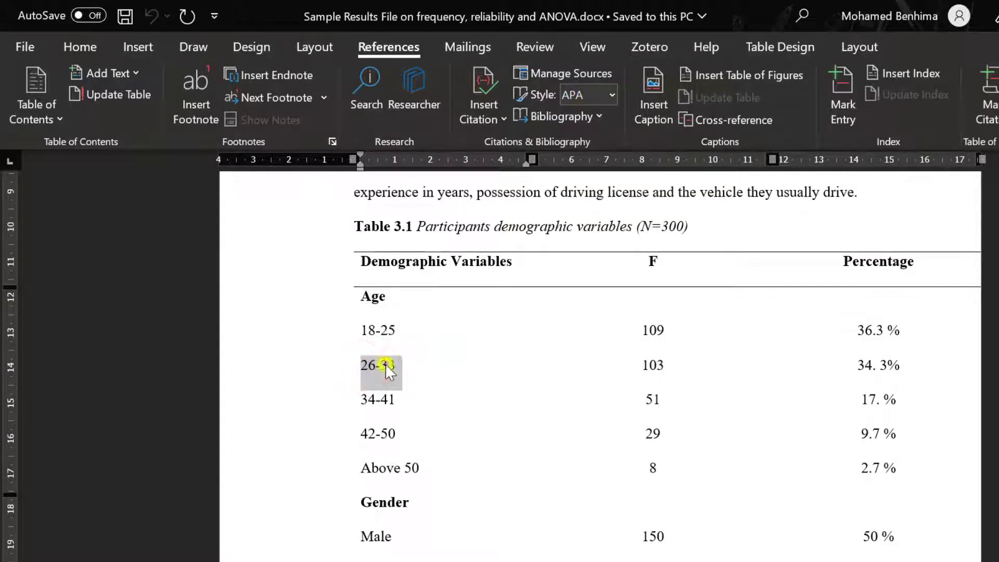
{"action": "right_click", "coordinate": [384, 363]}
{"action": "left_click", "coordinate": [431, 196]}
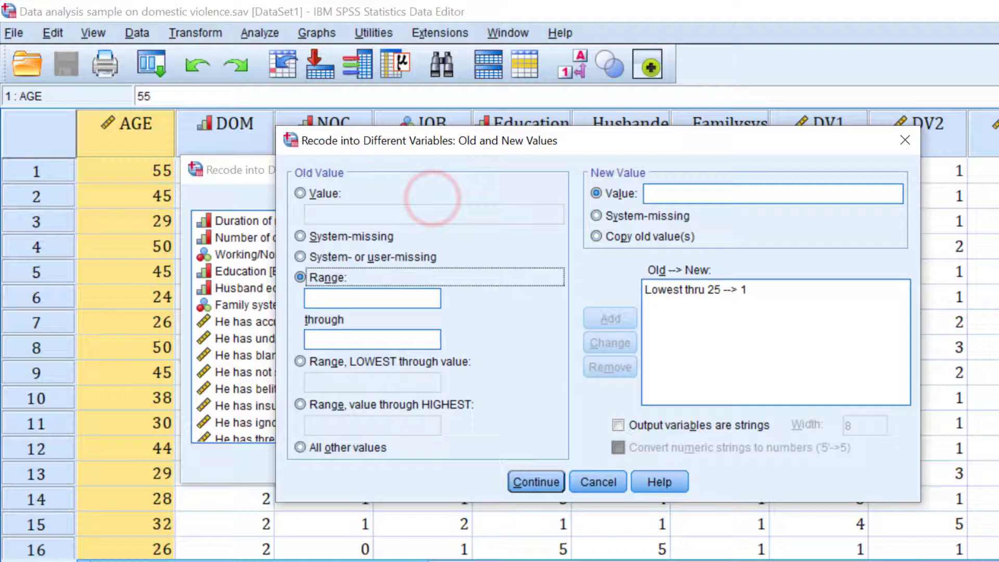
{"action": "left_click", "coordinate": [360, 304]}
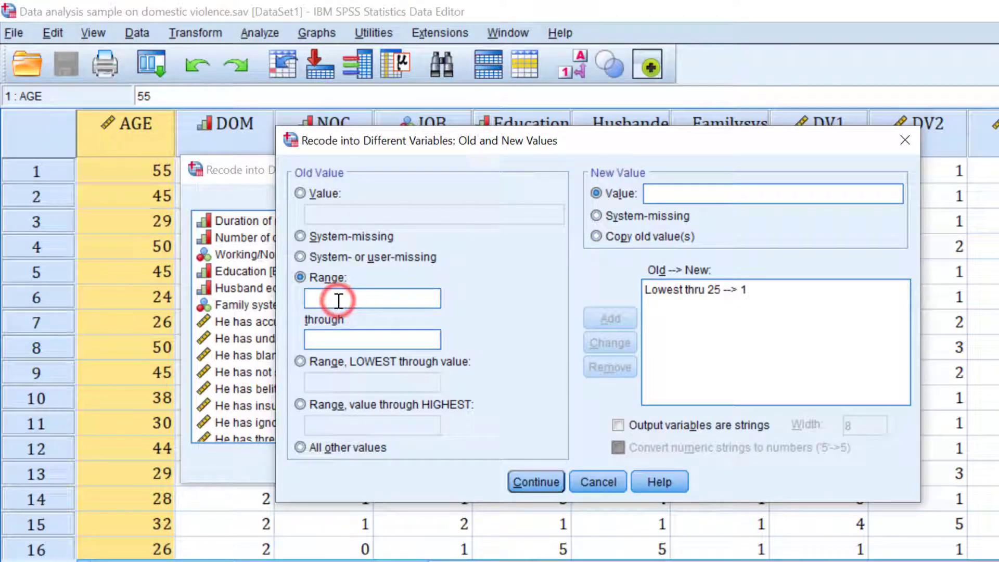
{"action": "left_click", "coordinate": [326, 329]}
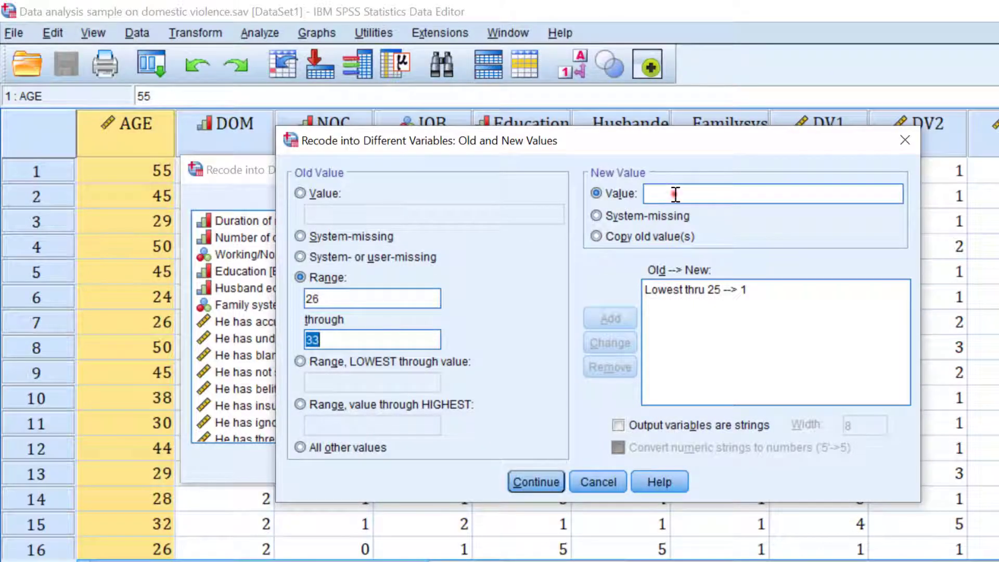
{"action": "left_click", "coordinate": [675, 194]}
{"action": "type", "text": "2"}
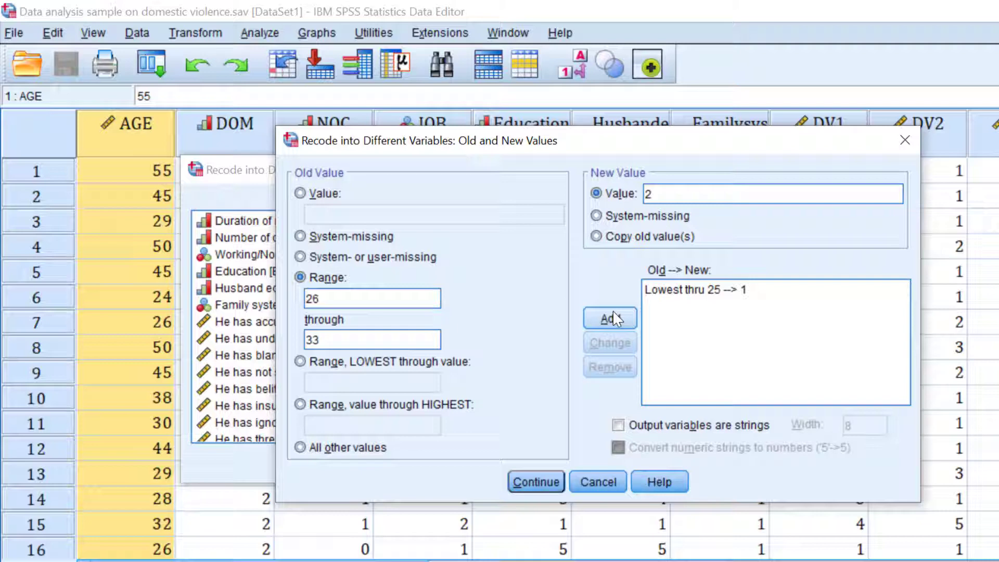
{"action": "left_click", "coordinate": [611, 317]}
{"action": "left_click", "coordinate": [317, 301]}
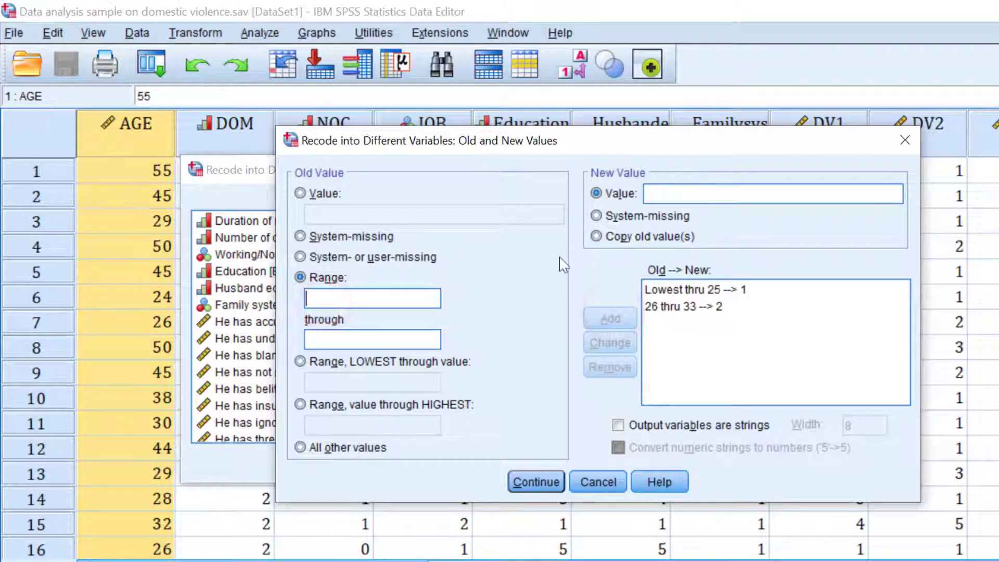
Add the recode range 34 through 41 → 2, copied from the Word table's 34-41 band
{"action": "left_click_drag", "start_coordinate": [518, 149], "coordinate": [498, 122]}
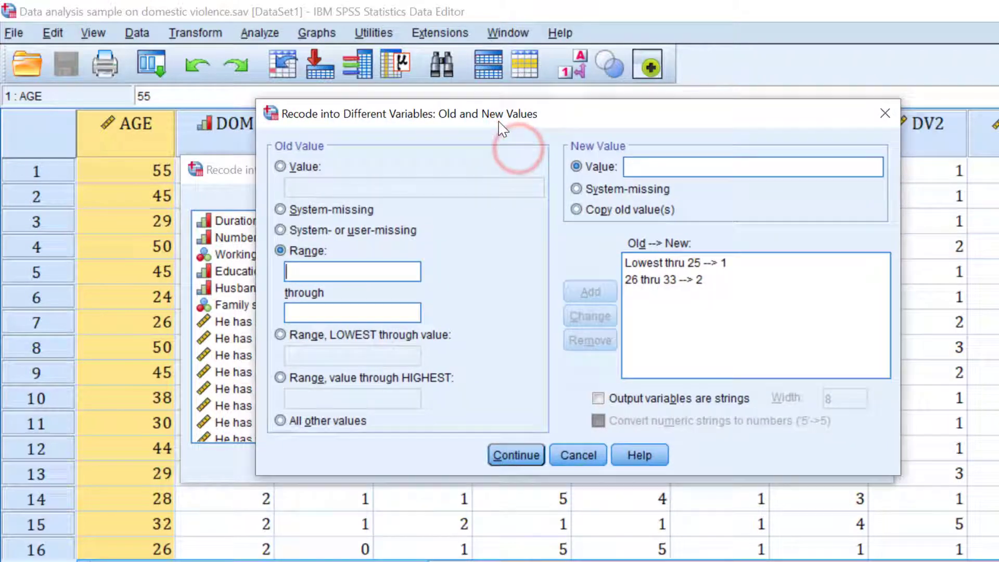
{"action": "key", "text": "alt+Tab"}
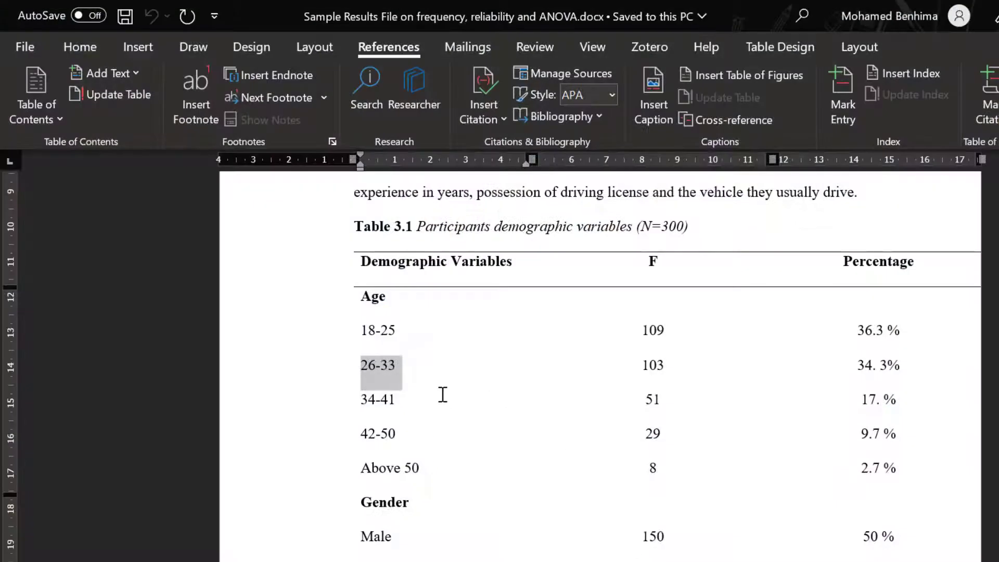
{"action": "triple_click", "coordinate": [398, 399]}
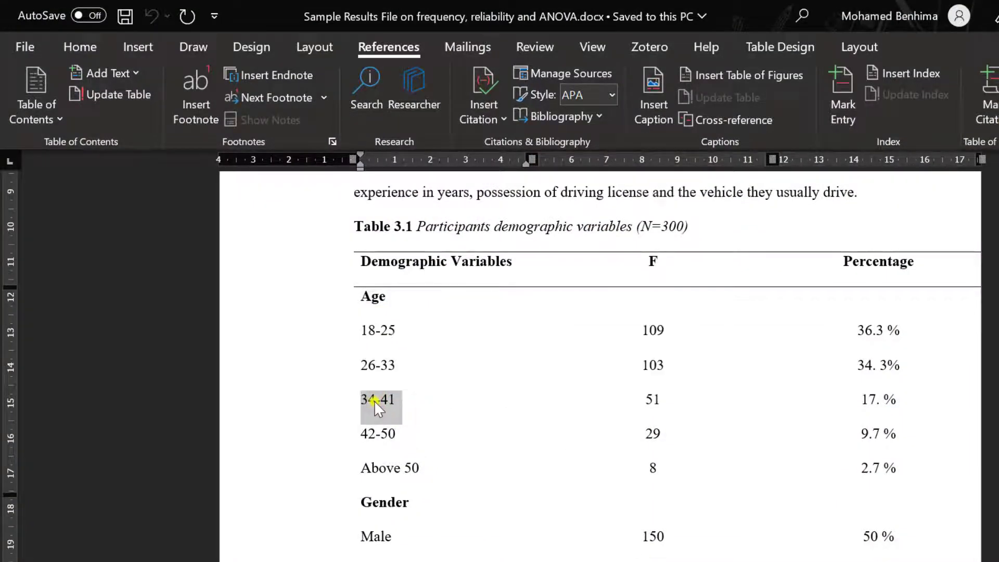
{"action": "right_click", "coordinate": [374, 401]}
{"action": "left_click", "coordinate": [424, 197]}
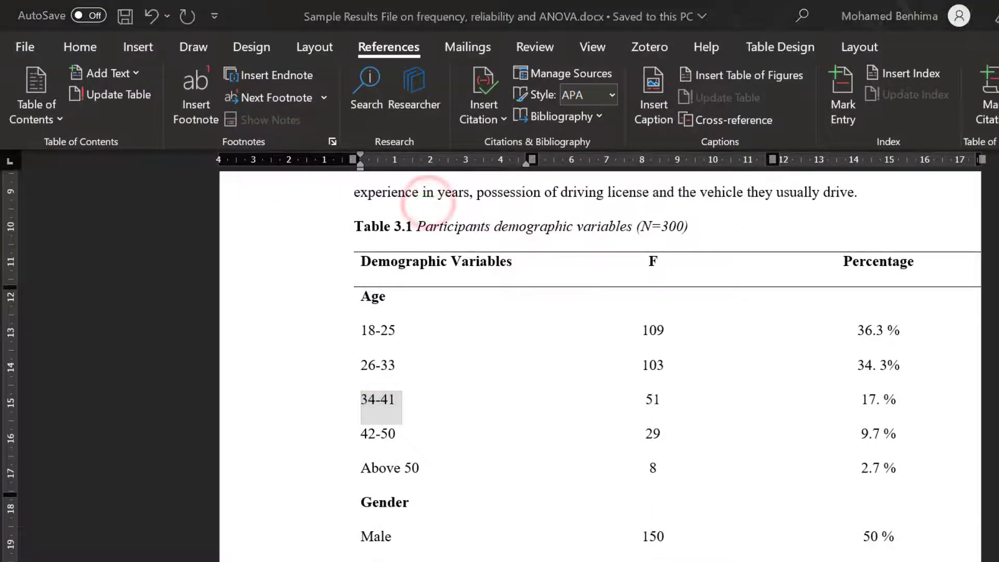
{"action": "key", "text": "alt+Tab"}
{"action": "left_click", "coordinate": [312, 271]}
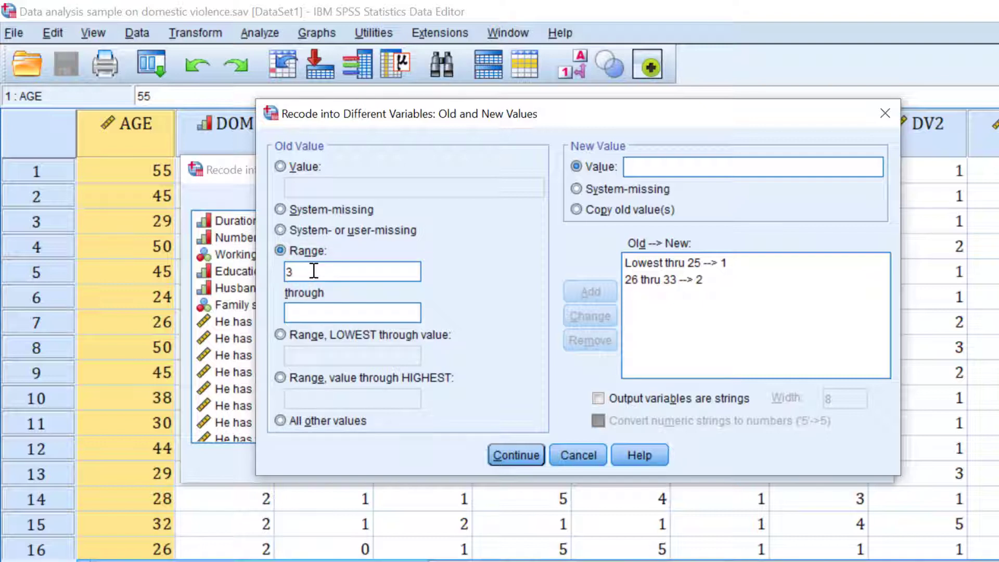
{"action": "left_click", "coordinate": [309, 303]}
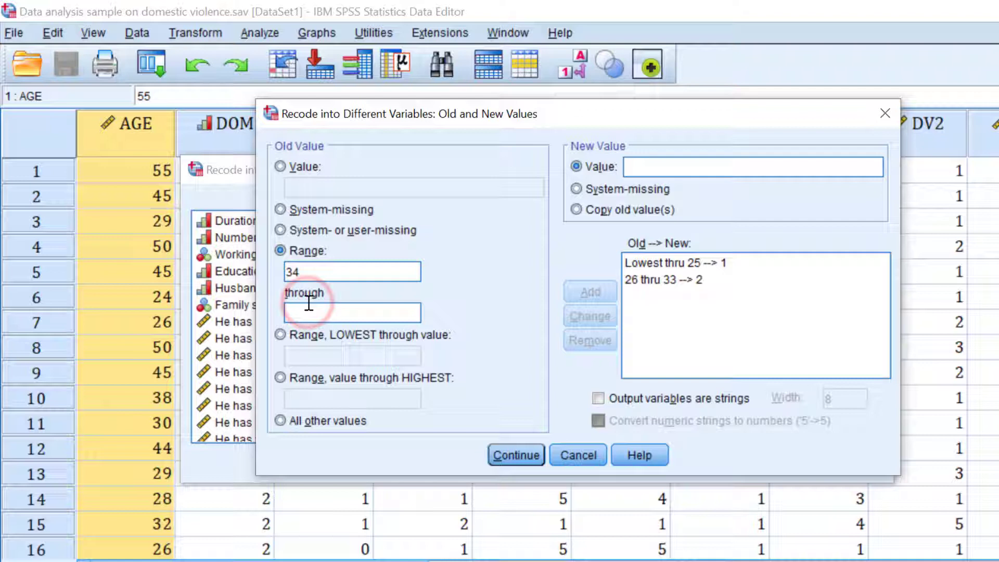
{"action": "type", "text": "41"}
{"action": "left_click", "coordinate": [661, 167]}
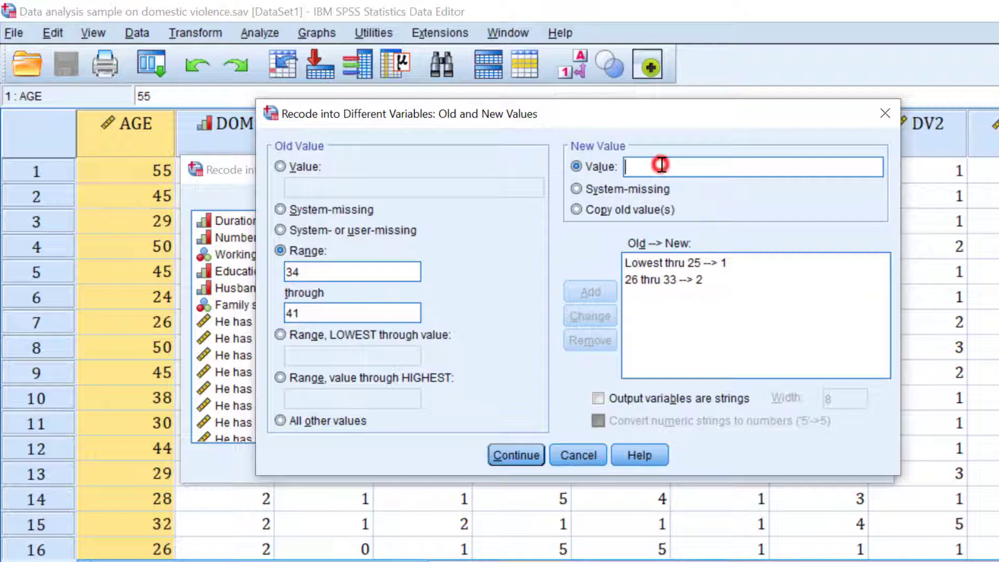
{"action": "type", "text": "2"}
{"action": "left_click", "coordinate": [590, 291]}
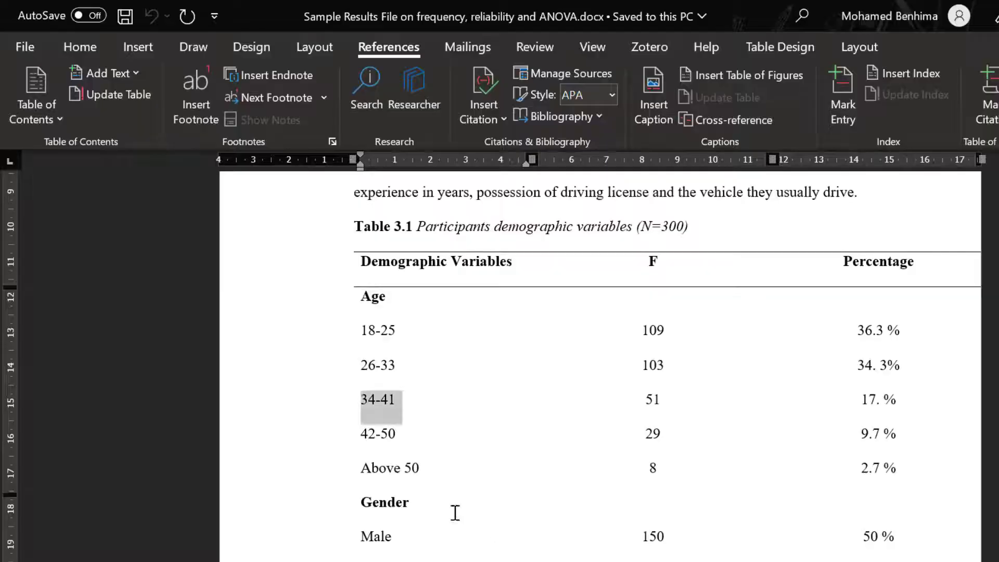
Add the recode range 42 through 50 → 3
{"action": "left_click", "coordinate": [363, 436]}
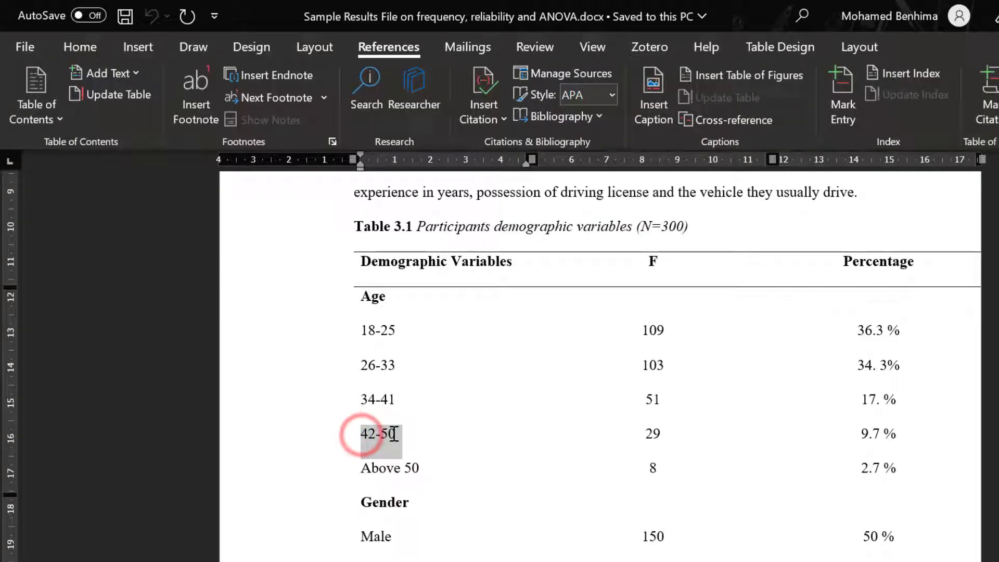
{"action": "right_click", "coordinate": [383, 432]}
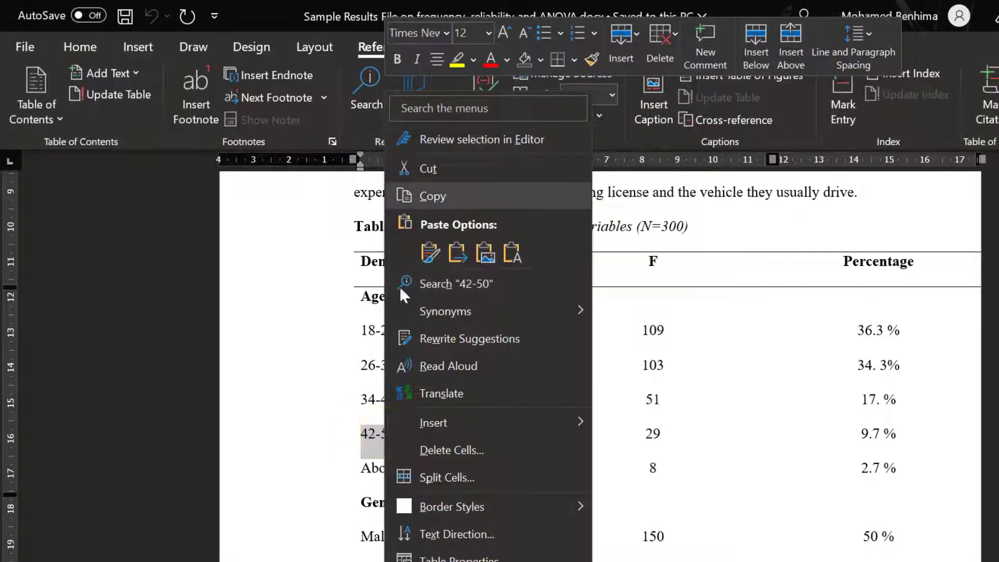
{"action": "left_click", "coordinate": [403, 196]}
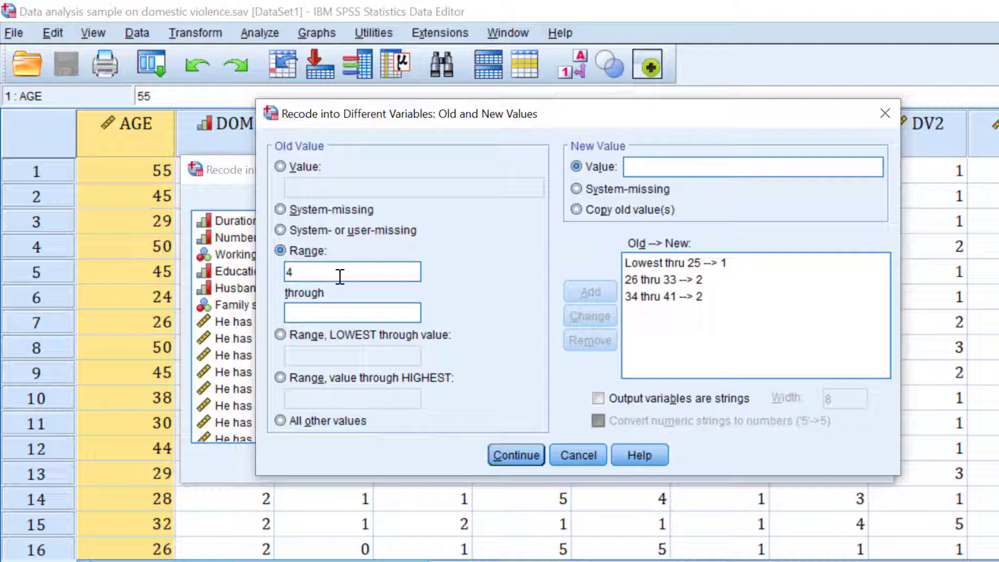
{"action": "type", "text": "2"}
{"action": "left_click", "coordinate": [338, 307]}
{"action": "type", "text": "50"}
{"action": "left_click", "coordinate": [643, 169]}
{"action": "type", "text": "3"}
{"action": "left_click", "coordinate": [588, 291]}
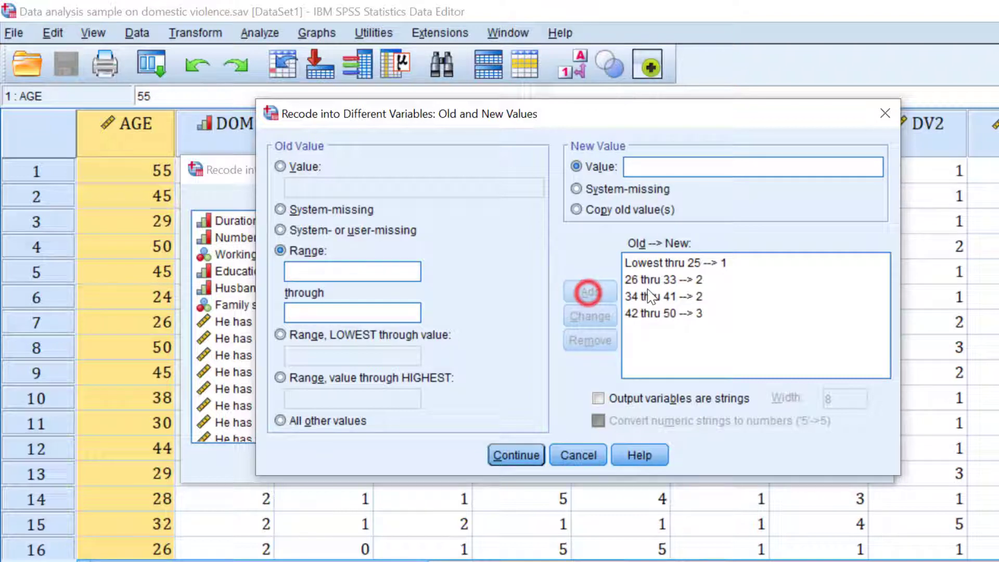
Change the 34-41 rule's new value to 3 and the 42-50 rule's new value to 4
{"action": "left_click", "coordinate": [662, 294]}
{"action": "left_click", "coordinate": [636, 164]}
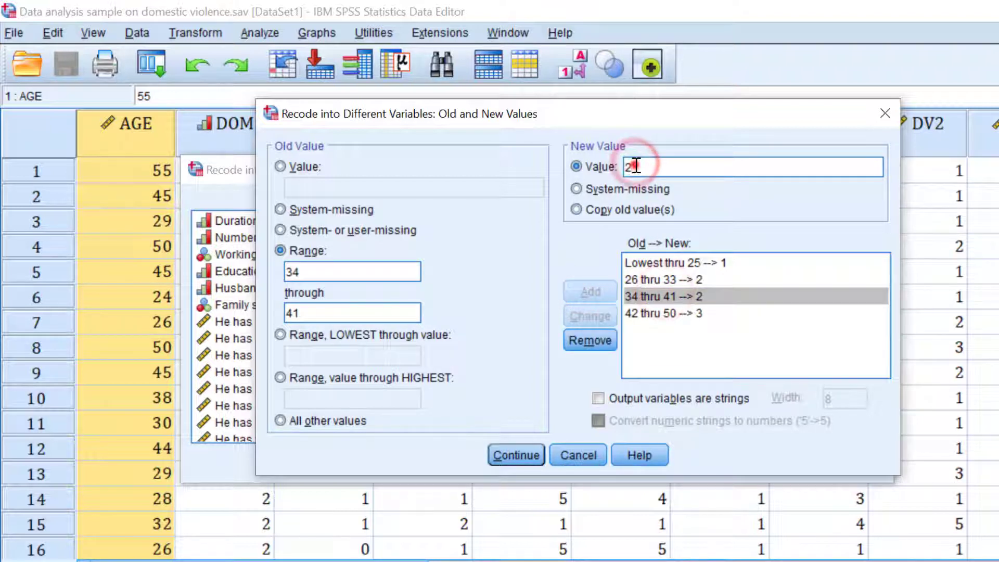
{"action": "double_click", "coordinate": [629, 165]}
{"action": "type", "text": "3"}
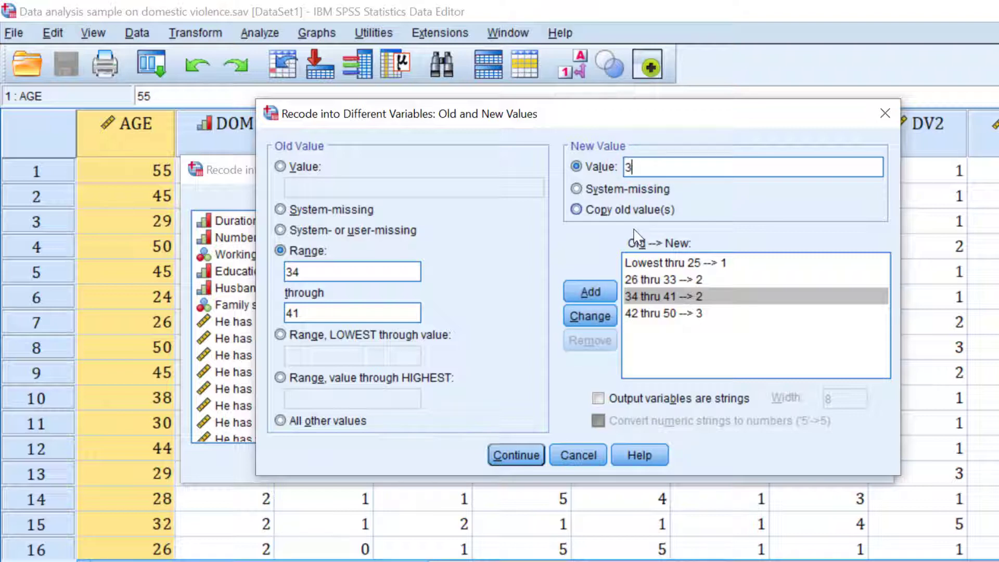
{"action": "left_click", "coordinate": [586, 314]}
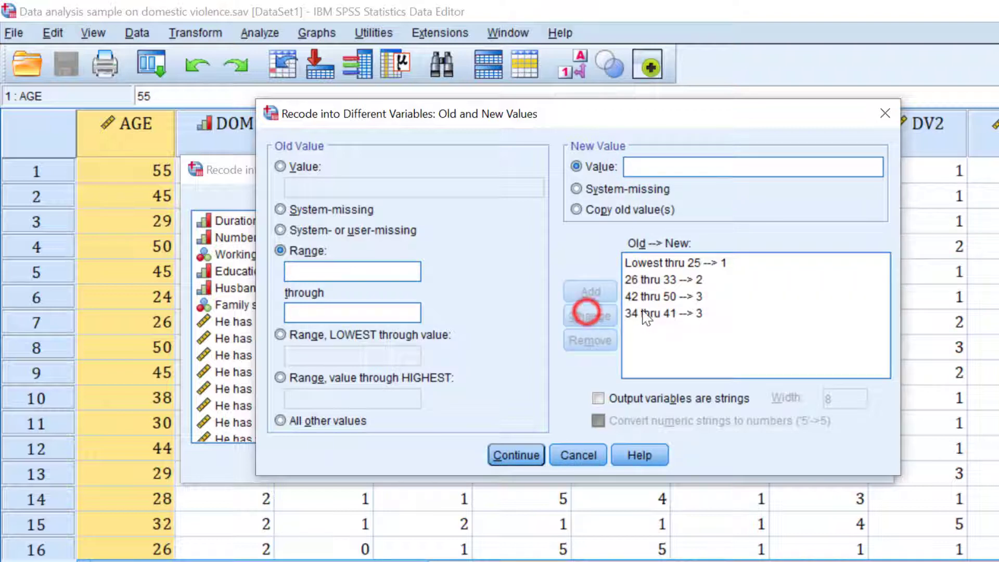
{"action": "left_click", "coordinate": [671, 296]}
{"action": "left_click", "coordinate": [636, 167]}
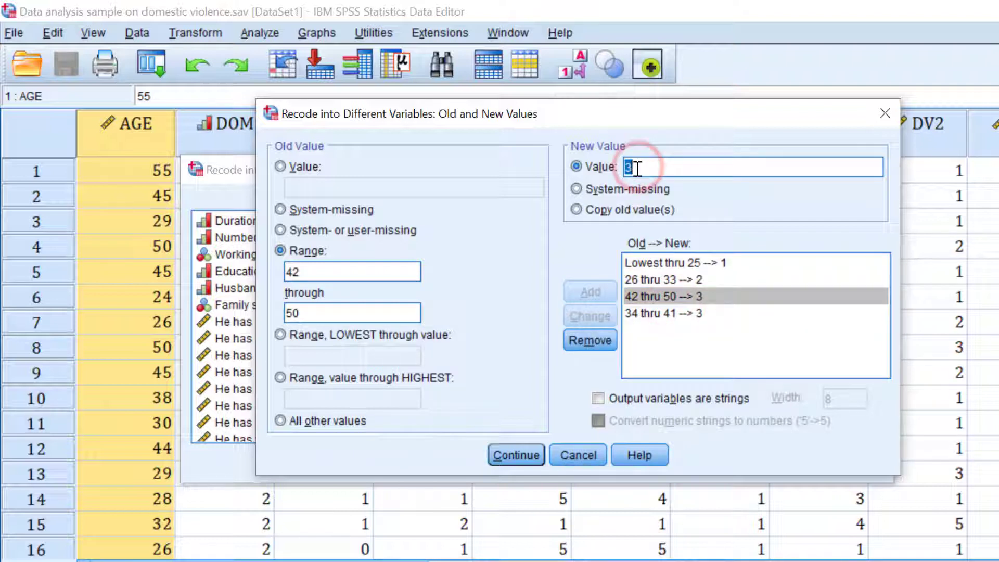
{"action": "key", "text": "BackSpace"}
{"action": "type", "text": "4"}
{"action": "left_click", "coordinate": [593, 312]}
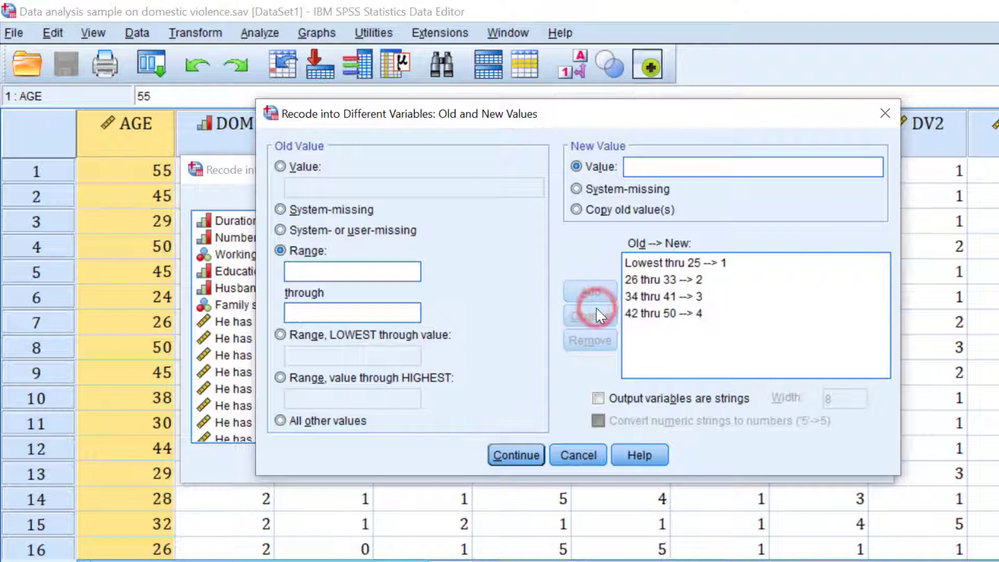
Add the rule 51 through Highest → 5 and close the value mapping
{"action": "left_click", "coordinate": [277, 378]}
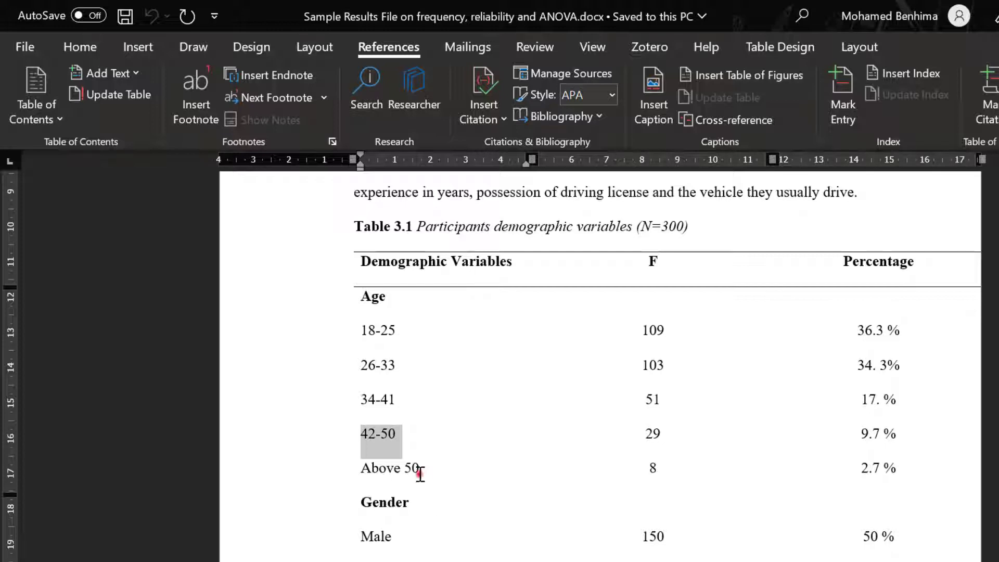
{"action": "left_click_drag", "start_coordinate": [420, 470], "coordinate": [408, 472]}
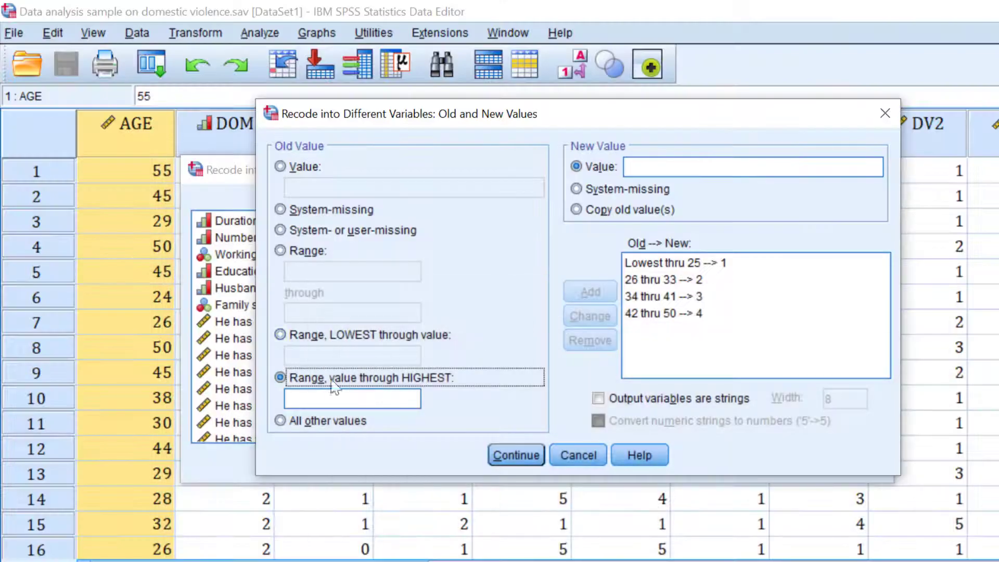
{"action": "left_click", "coordinate": [325, 399]}
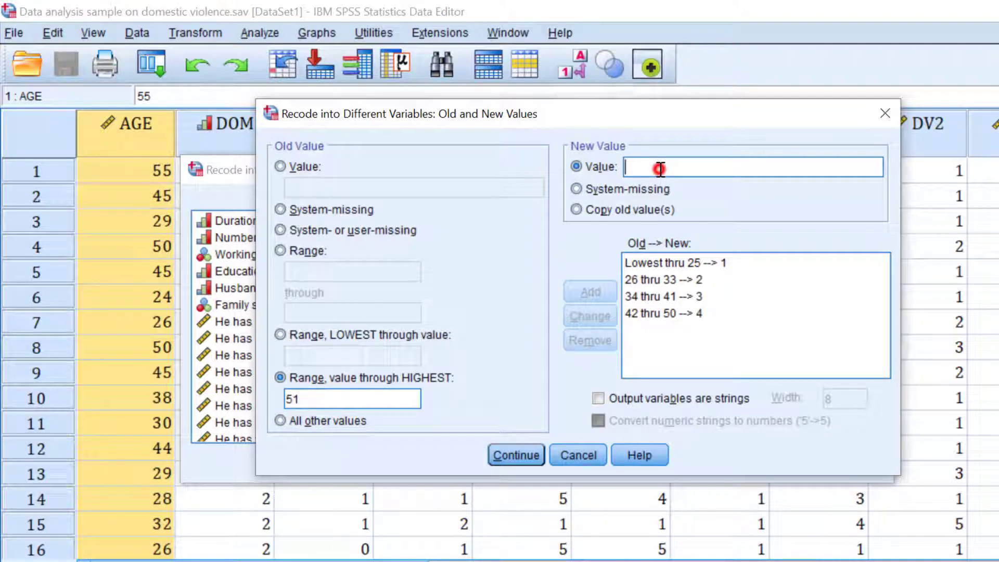
{"action": "type", "text": "5"}
{"action": "left_click", "coordinate": [607, 294]}
{"action": "left_click", "coordinate": [517, 451]}
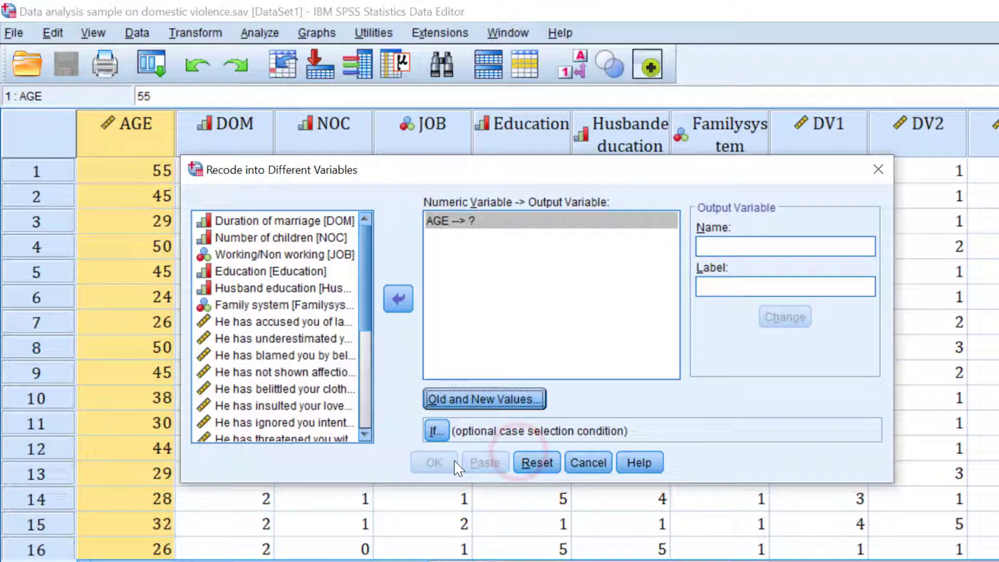
Name the output variable Agenew with label Age and run the recode
{"action": "left_click", "coordinate": [722, 239]}
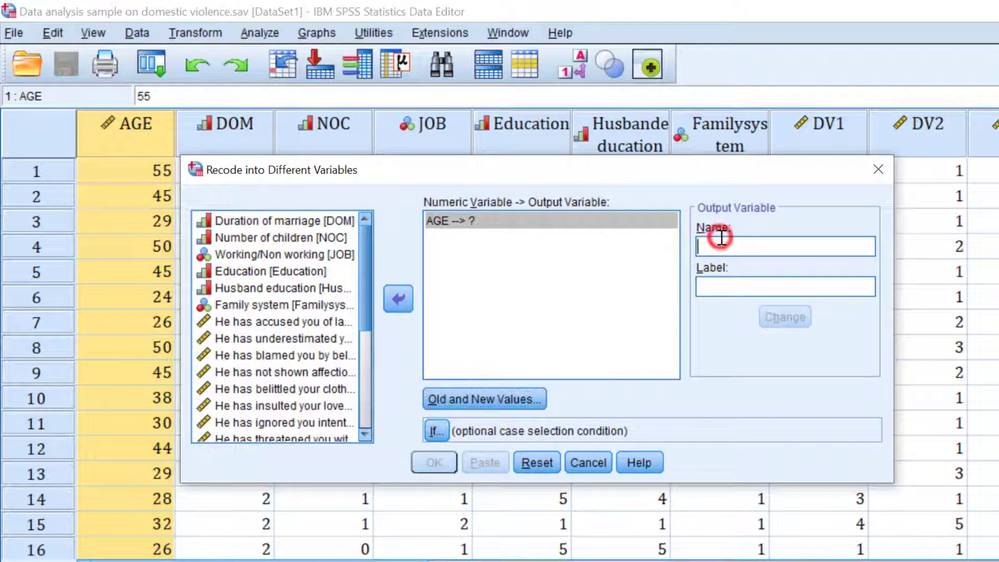
{"action": "type", "text": "Age"}
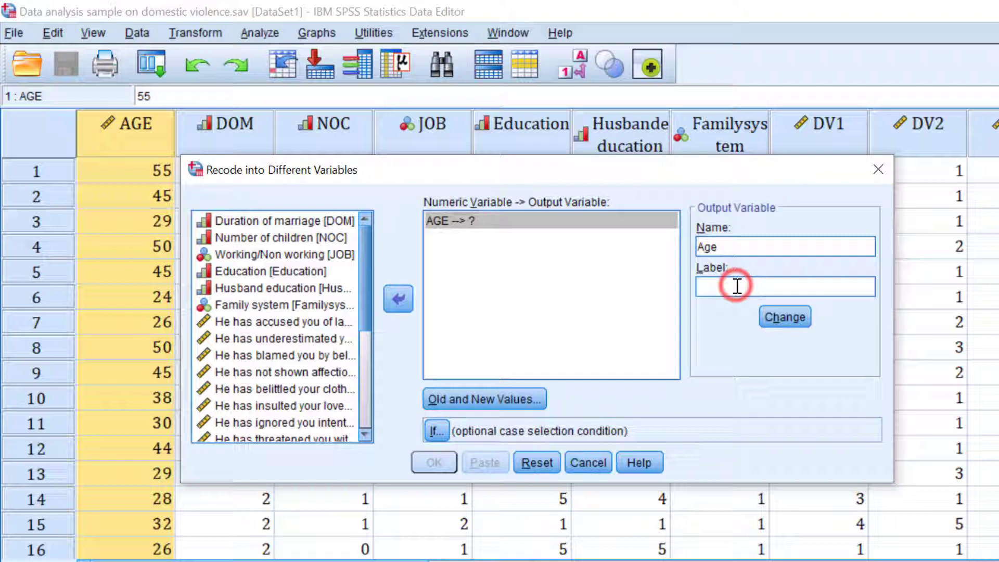
{"action": "type", "text": "age"}
{"action": "key", "text": "shift+Tab"}
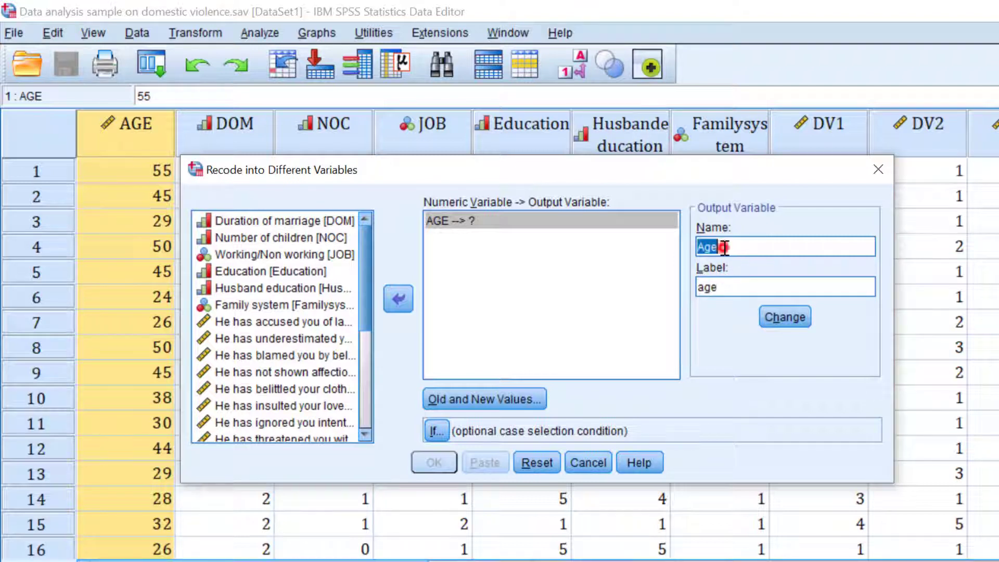
{"action": "left_click", "coordinate": [725, 247]}
{"action": "type", "text": "new"}
{"action": "left_click", "coordinate": [705, 287]}
{"action": "left_click", "coordinate": [767, 317]}
{"action": "left_click", "coordinate": [429, 468]}
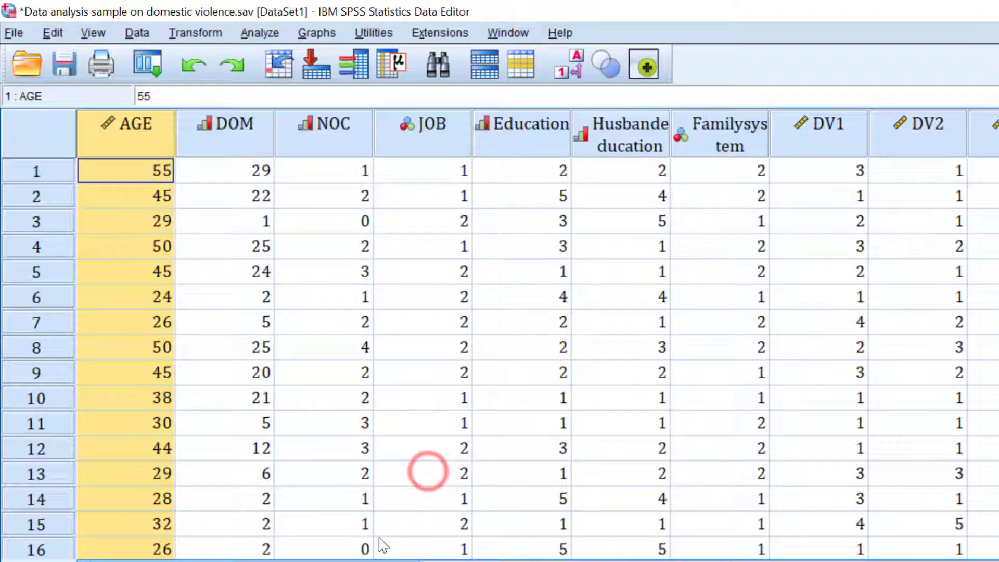
Open the Value Labels dialog for the new Agenew variable
{"action": "left_click", "coordinate": [350, 554]}
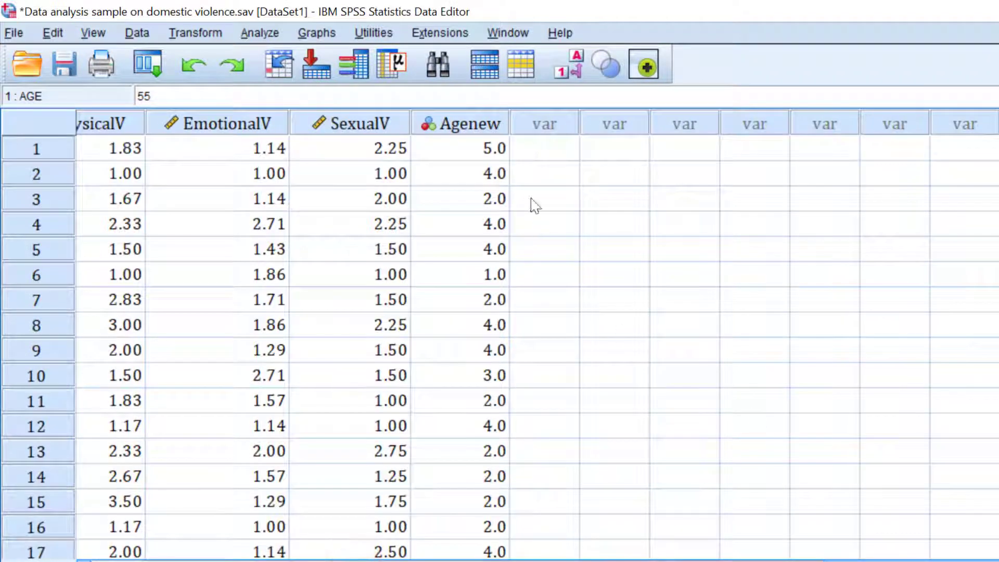
{"action": "double_click", "coordinate": [487, 128]}
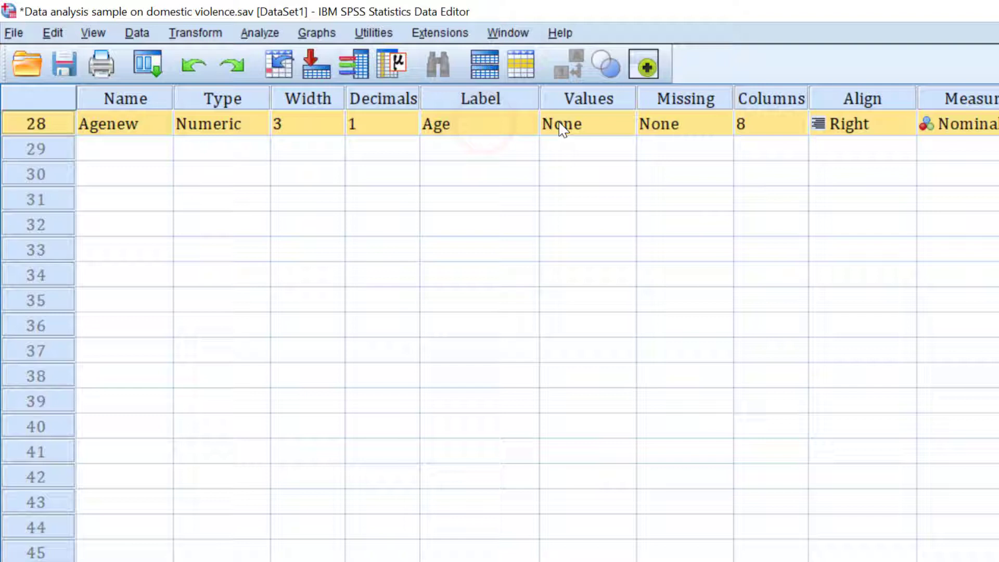
{"action": "left_click", "coordinate": [622, 130]}
{"action": "left_click", "coordinate": [622, 124]}
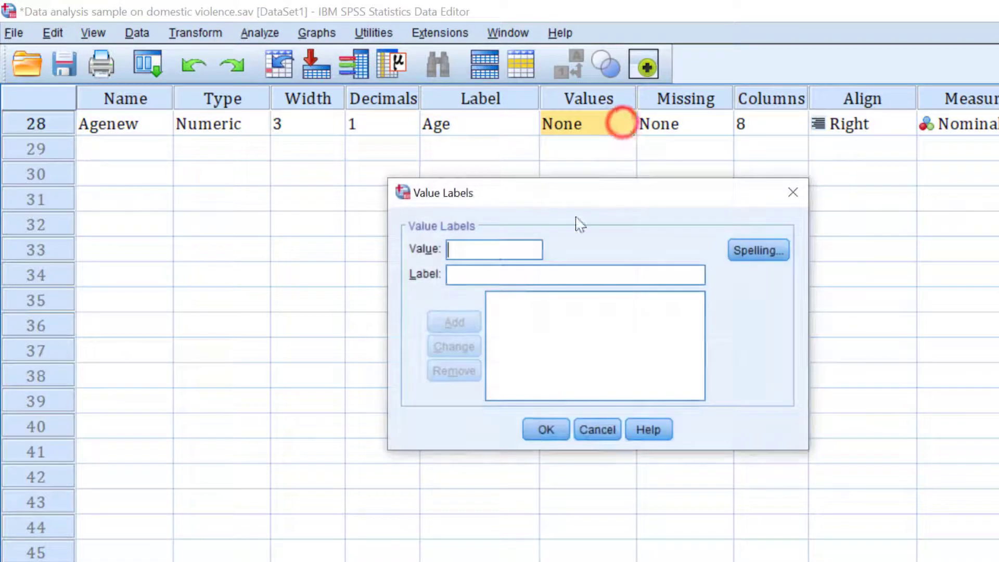
Add value label 1 = '18-25', copied from the Word table
{"action": "left_click", "coordinate": [471, 252]}
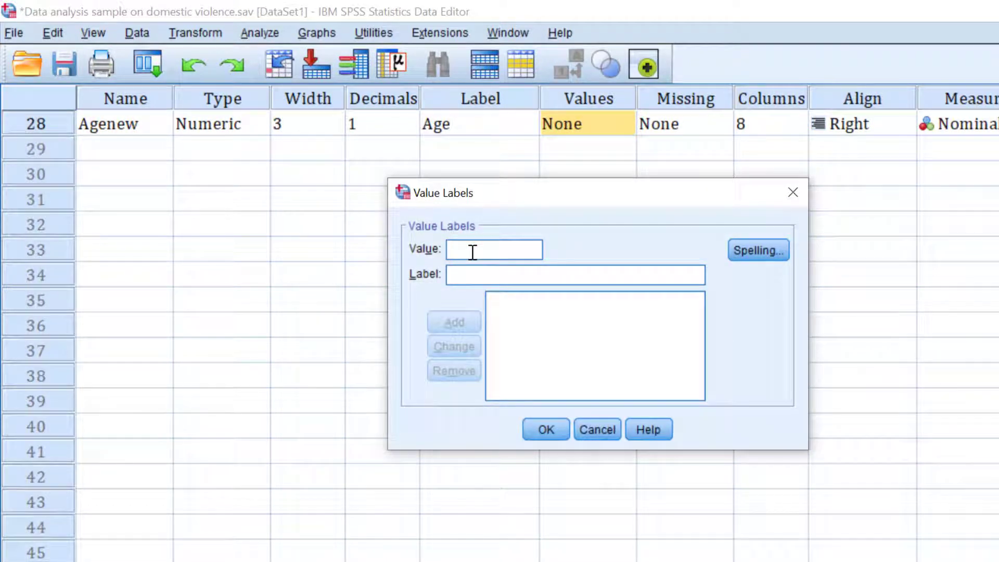
{"action": "type", "text": "1"}
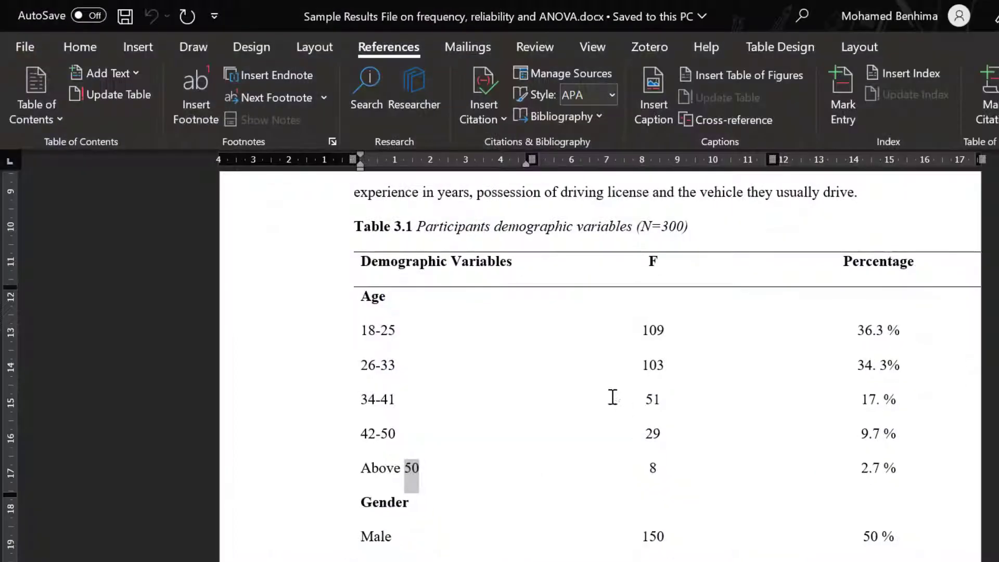
{"action": "left_click", "coordinate": [405, 336]}
{"action": "left_click", "coordinate": [364, 336]}
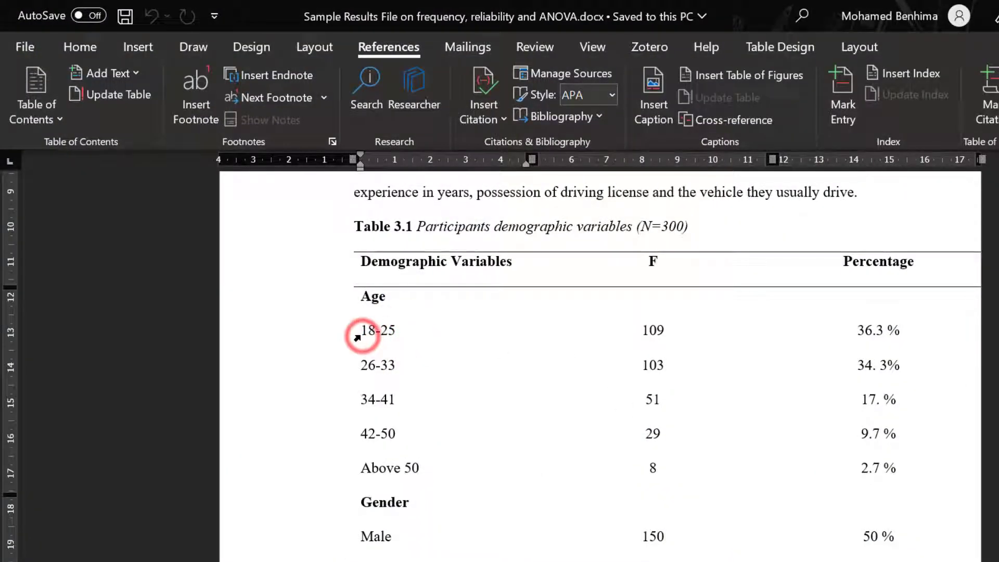
{"action": "left_click_drag", "start_coordinate": [363, 332], "coordinate": [388, 329]}
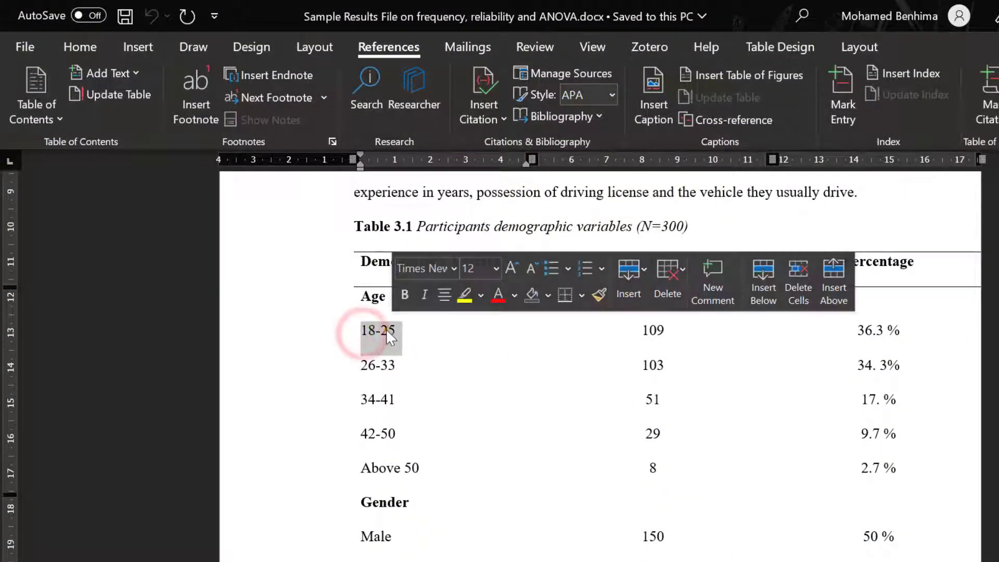
{"action": "right_click", "coordinate": [386, 330]}
{"action": "left_click", "coordinate": [435, 197]}
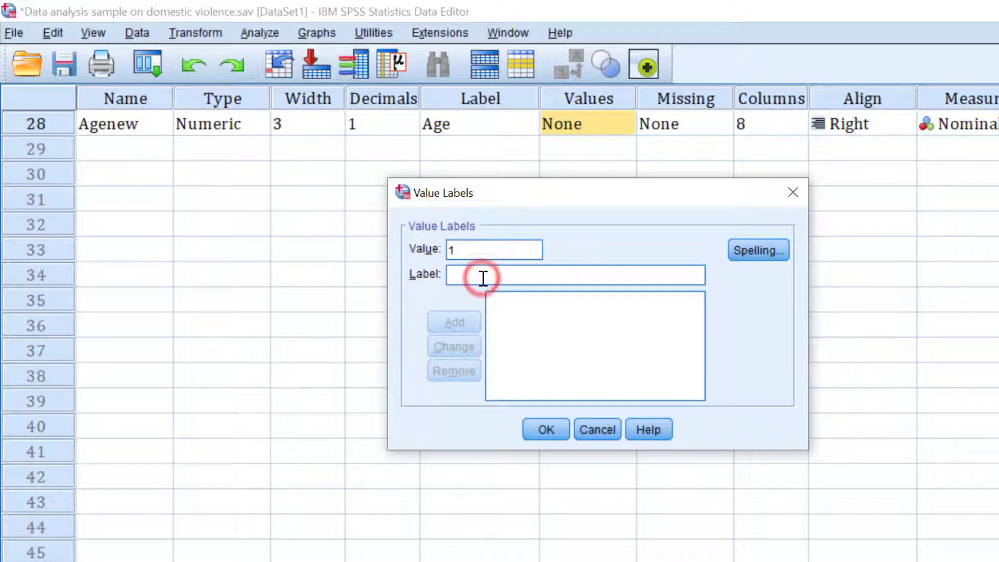
{"action": "key", "text": "ctrl+v"}
{"action": "left_click", "coordinate": [460, 318]}
Add value label 2 = '26-33'
{"action": "left_click", "coordinate": [466, 250]}
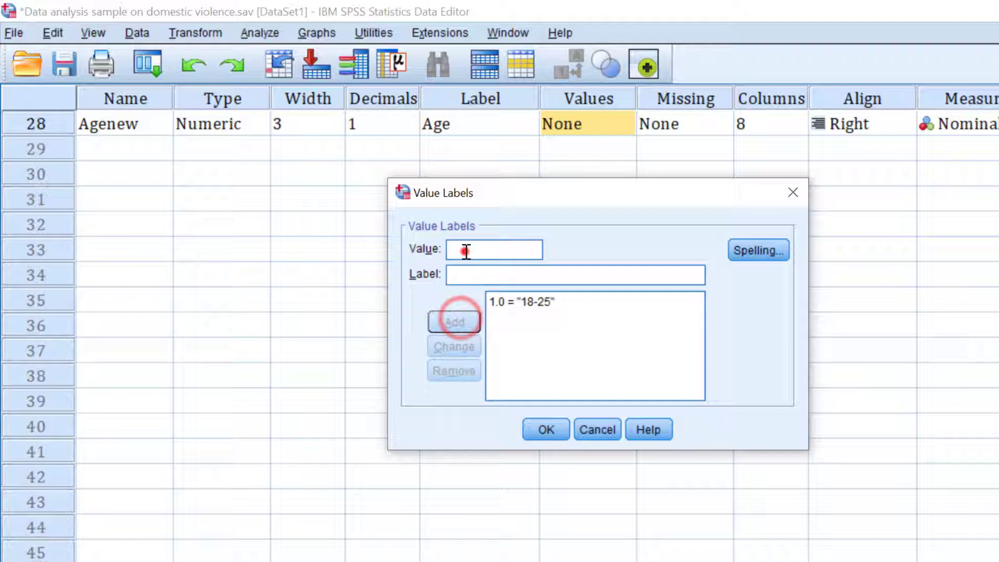
{"action": "type", "text": "2"}
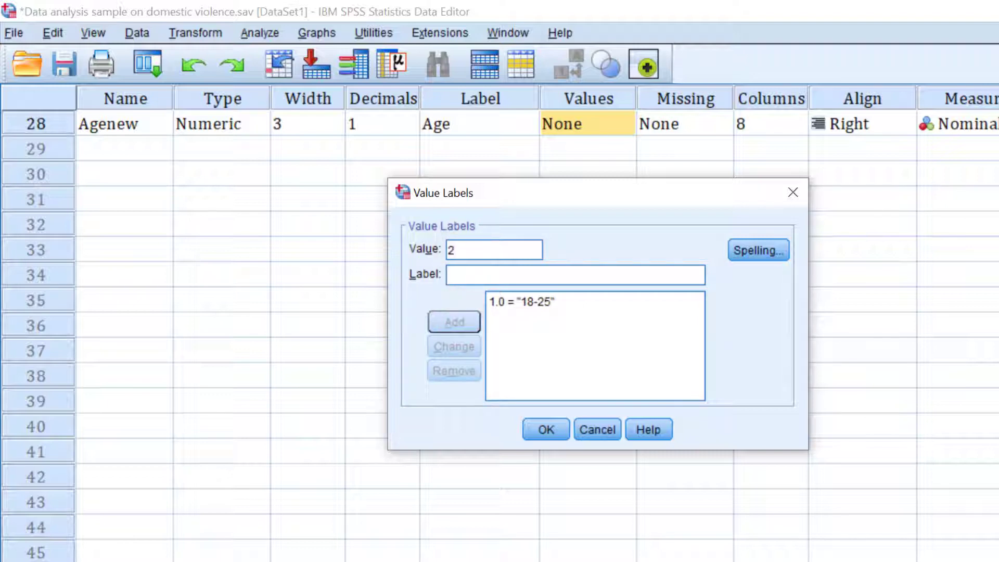
{"action": "key", "text": "alt+Tab"}
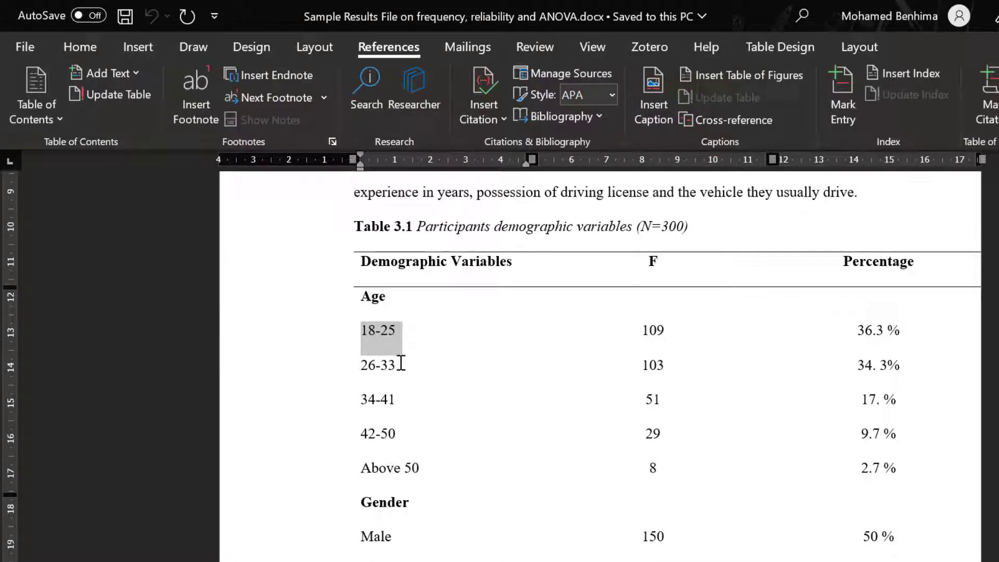
{"action": "left_click_drag", "start_coordinate": [400, 363], "coordinate": [364, 363]}
{"action": "right_click", "coordinate": [364, 364]}
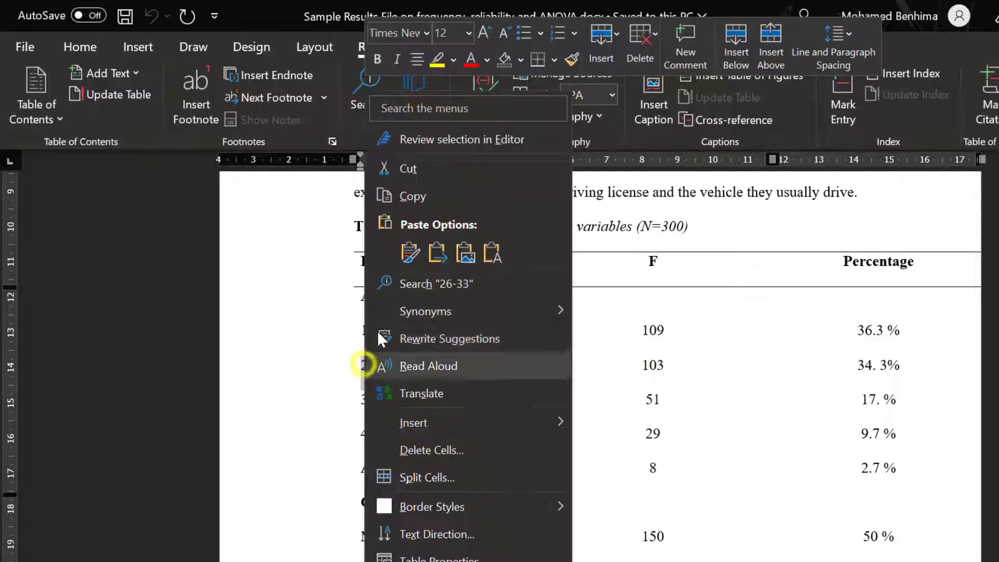
{"action": "left_click", "coordinate": [406, 198]}
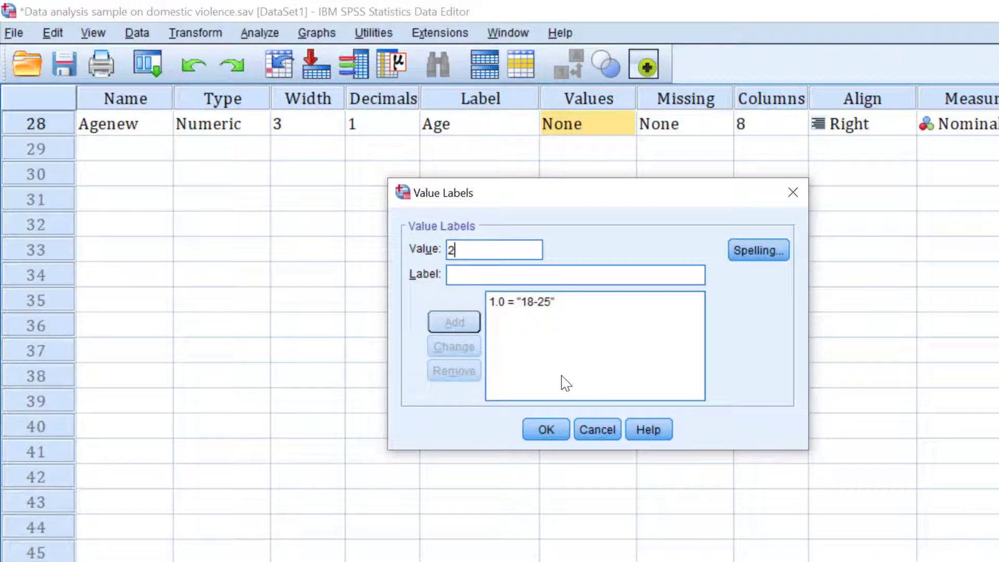
{"action": "type", "text": "26-33"}
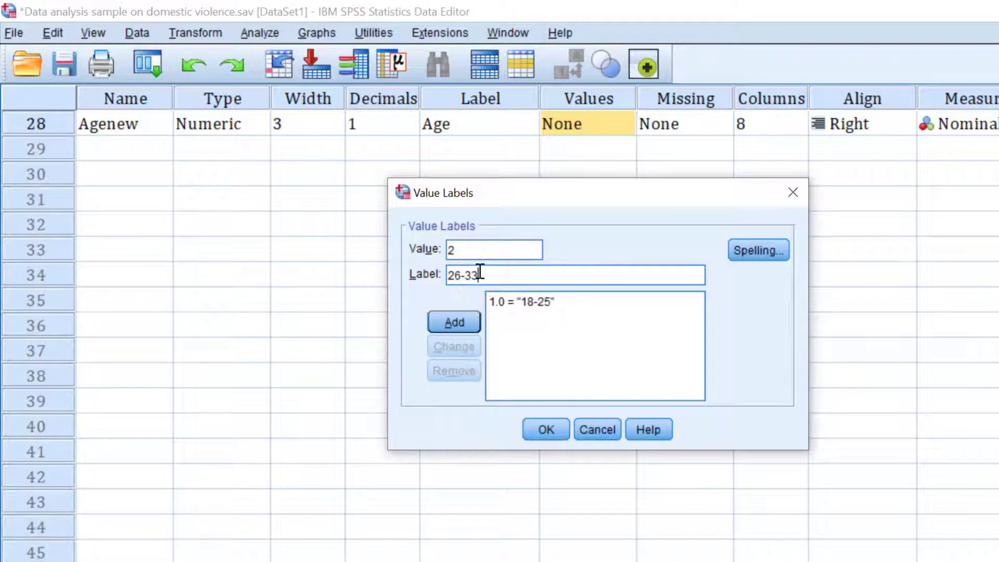
{"action": "left_click", "coordinate": [454, 322]}
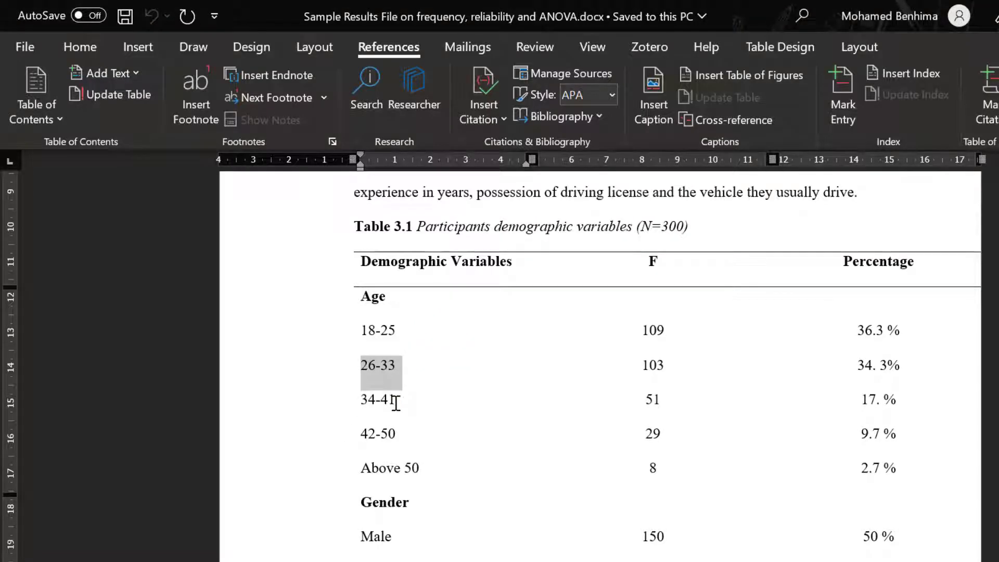
Add value labels 3 = '34-41' and 4 = '42-50', copying each band from the Word table
{"action": "left_click", "coordinate": [387, 399]}
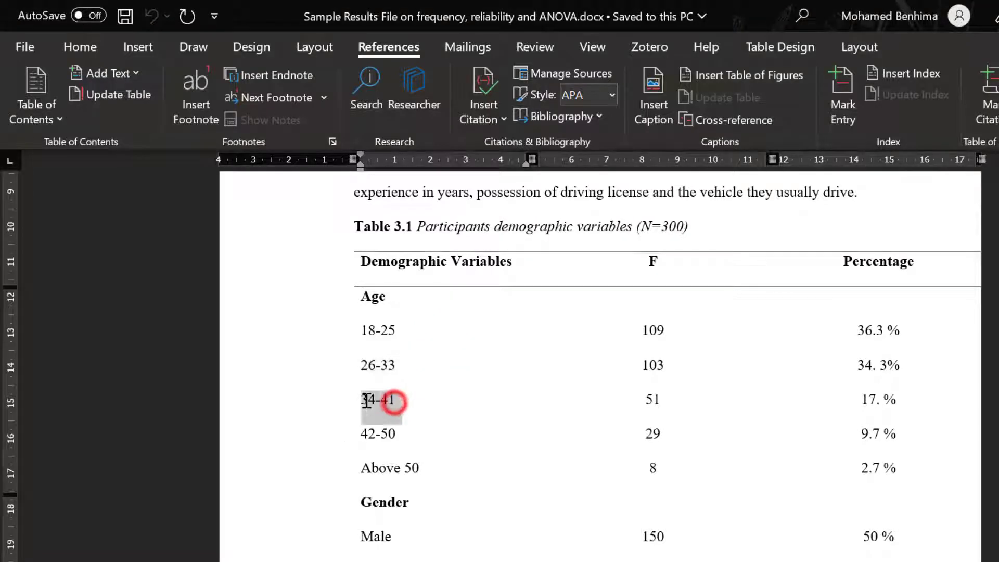
{"action": "right_click", "coordinate": [370, 398]}
{"action": "left_click", "coordinate": [420, 196]}
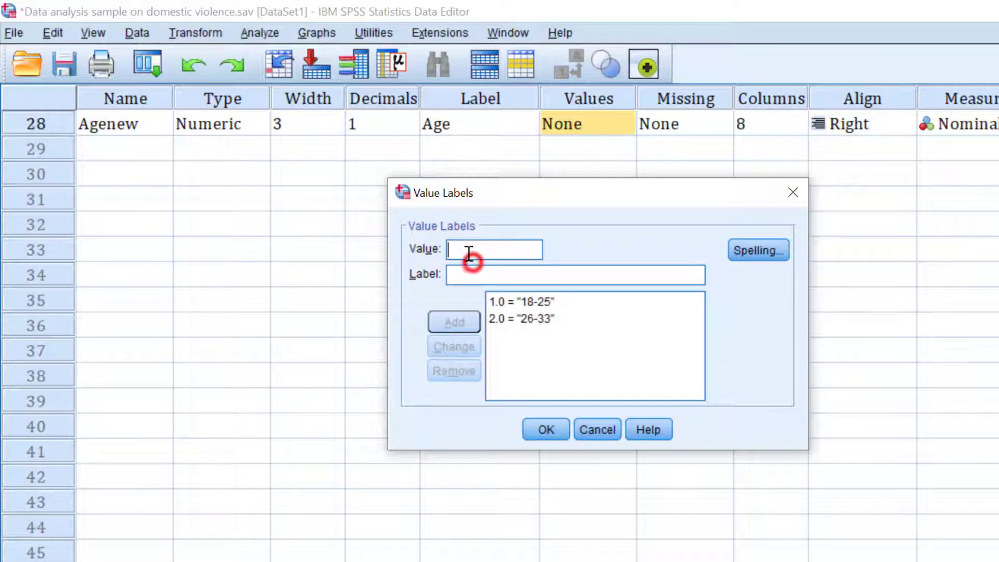
{"action": "type", "text": "3"}
{"action": "left_click", "coordinate": [468, 269]}
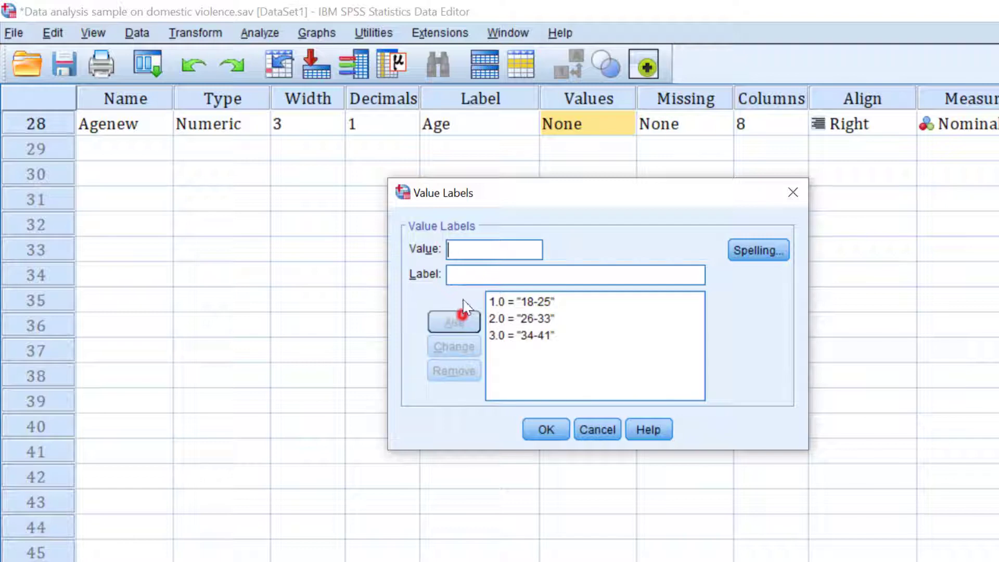
{"action": "left_click", "coordinate": [463, 249]}
{"action": "type", "text": "4"}
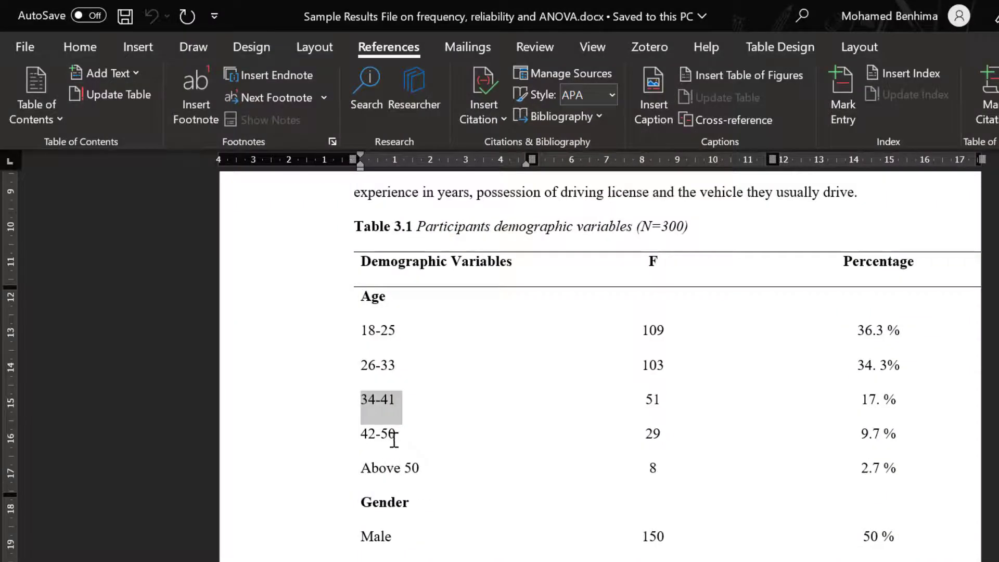
{"action": "left_click_drag", "start_coordinate": [389, 440], "coordinate": [375, 439]}
{"action": "right_click", "coordinate": [368, 438]}
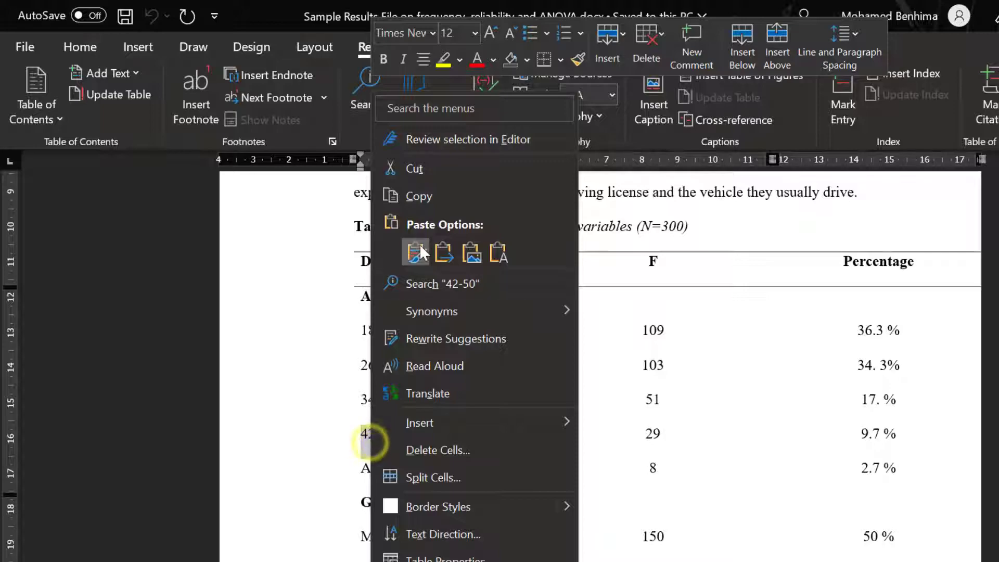
{"action": "left_click", "coordinate": [422, 207]}
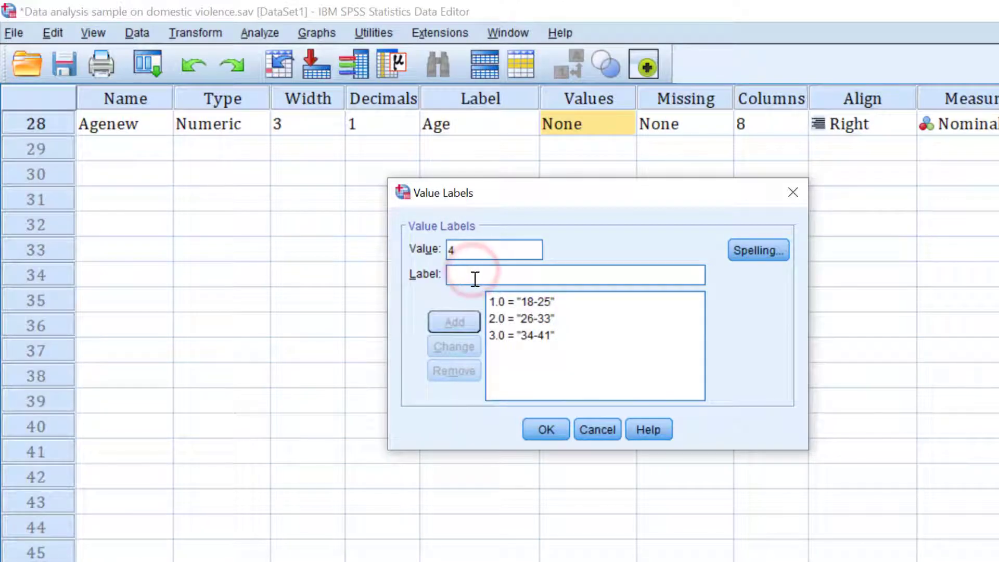
{"action": "key", "text": "ctrl+v"}
{"action": "left_click", "coordinate": [463, 319]}
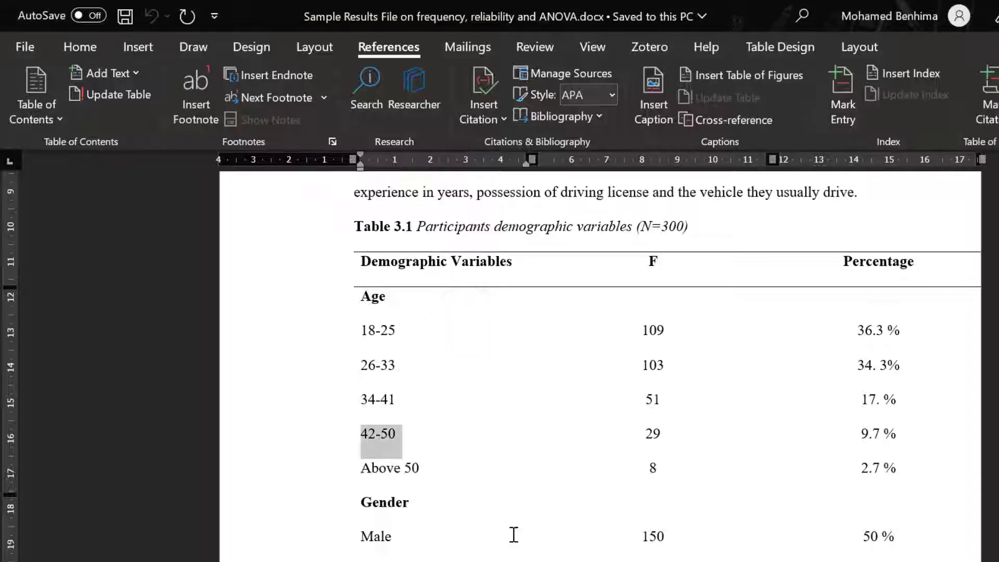
Add value label 5 = 'Above 50', copied from the Word table
{"action": "triple_click", "coordinate": [425, 466]}
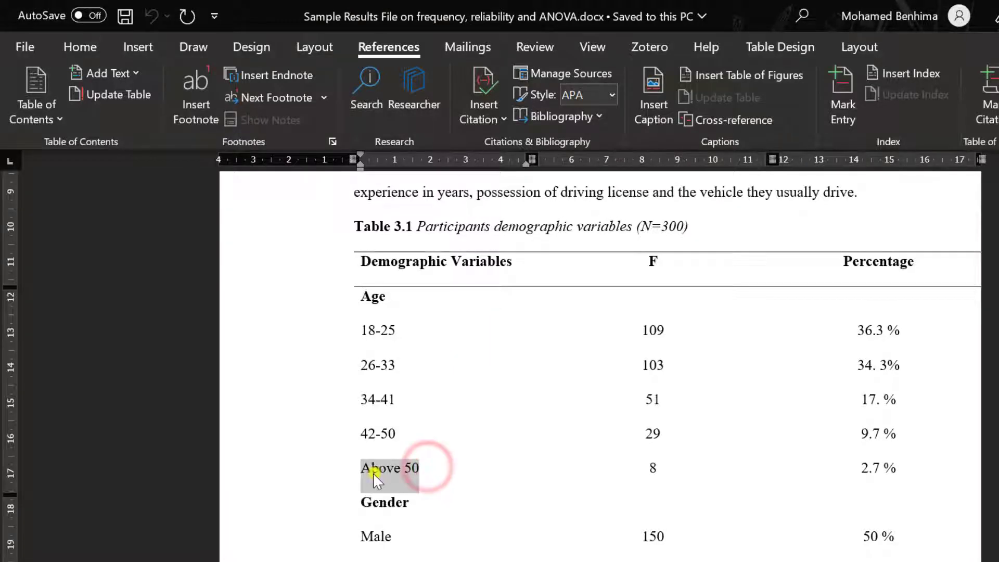
{"action": "right_click", "coordinate": [372, 473]}
{"action": "left_click", "coordinate": [421, 197]}
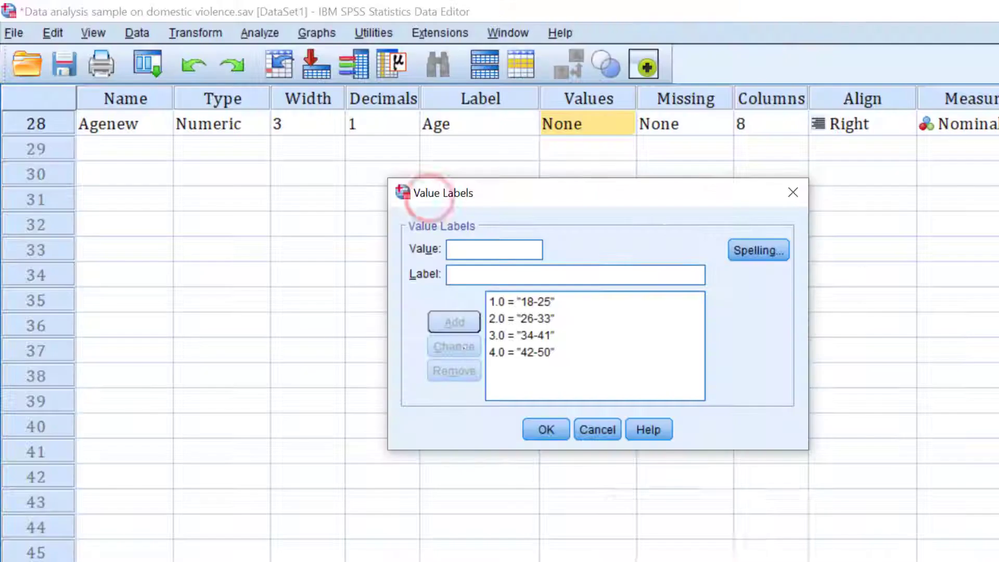
{"action": "left_click", "coordinate": [464, 255]}
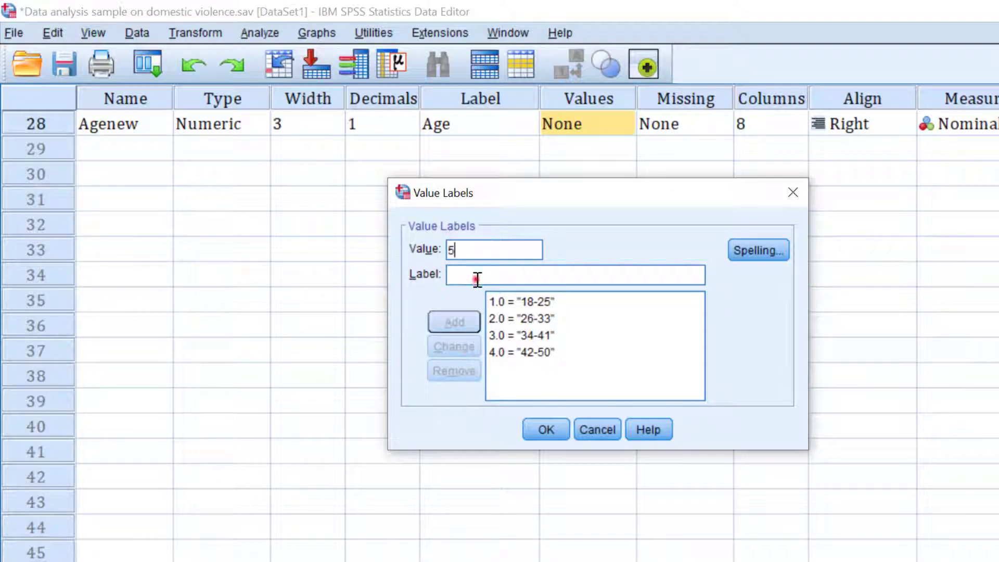
{"action": "key", "text": "ctrl+v"}
{"action": "left_click", "coordinate": [462, 312]}
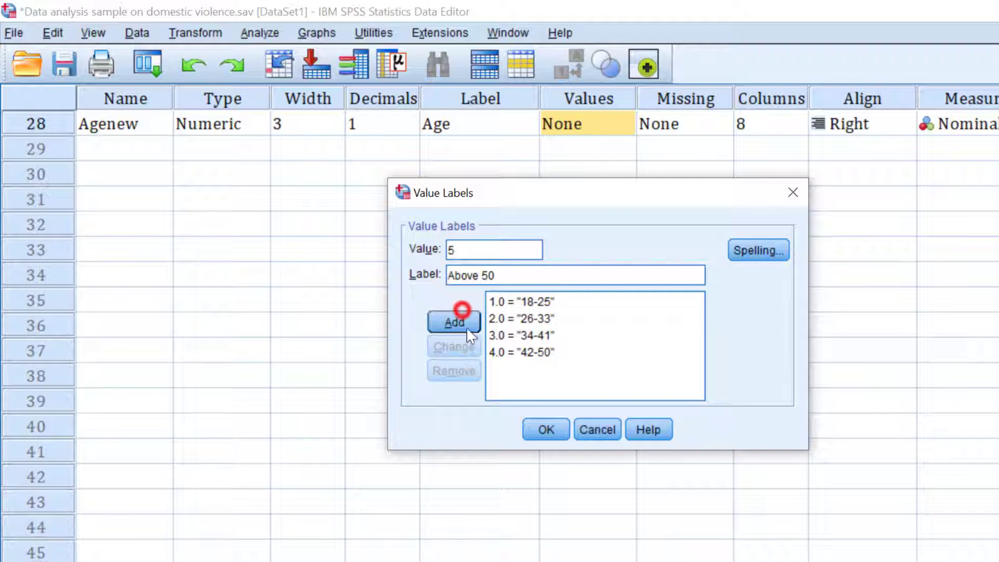
Confirm the Agenew value labels and start a new Custom Table via Analyze > Tables
{"action": "left_click", "coordinate": [540, 422]}
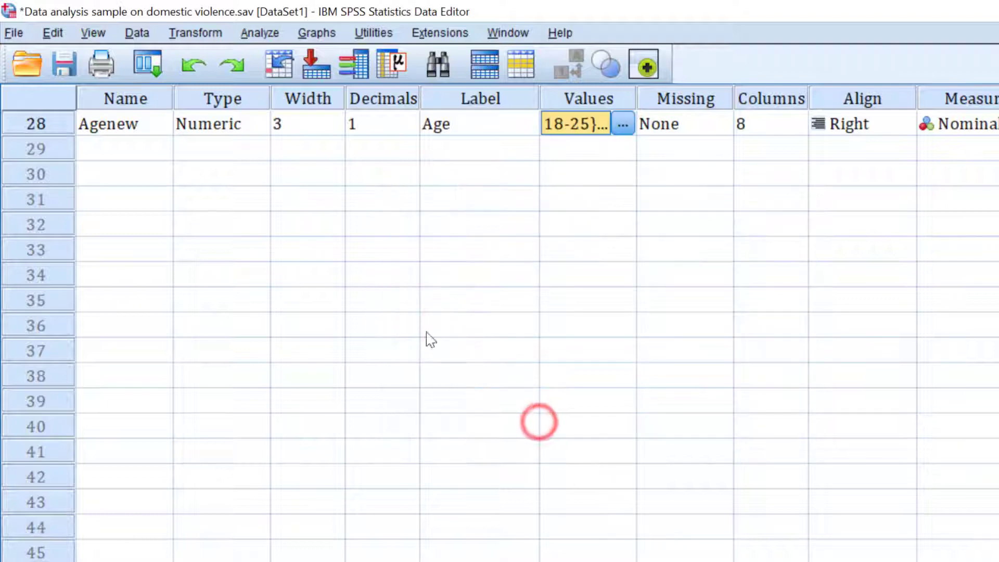
{"action": "scroll", "coordinate": [608, 247], "scroll_direction": "up", "scroll_amount": 4}
{"action": "scroll", "coordinate": [159, 156], "scroll_direction": "down", "scroll_amount": 2}
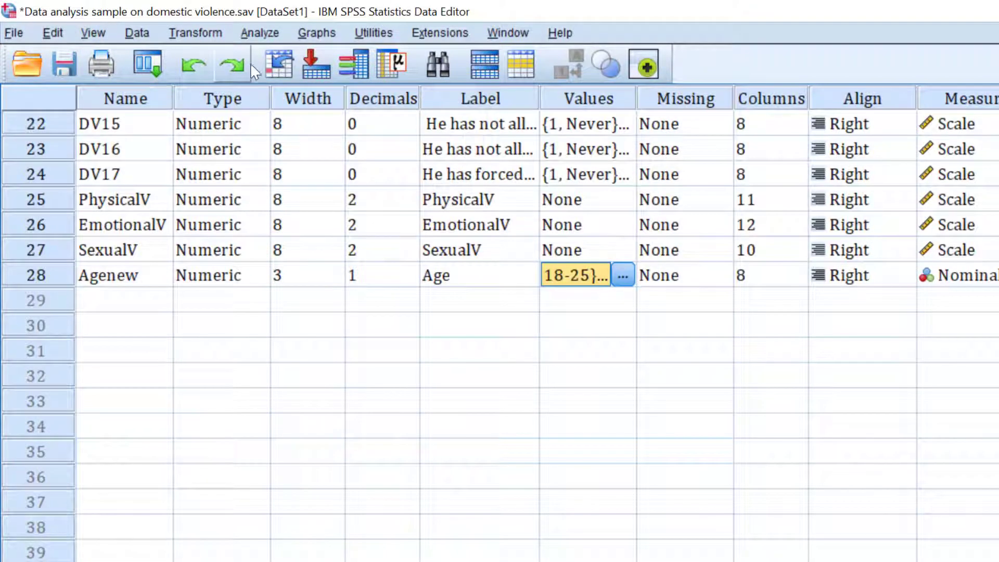
{"action": "left_click", "coordinate": [259, 33]}
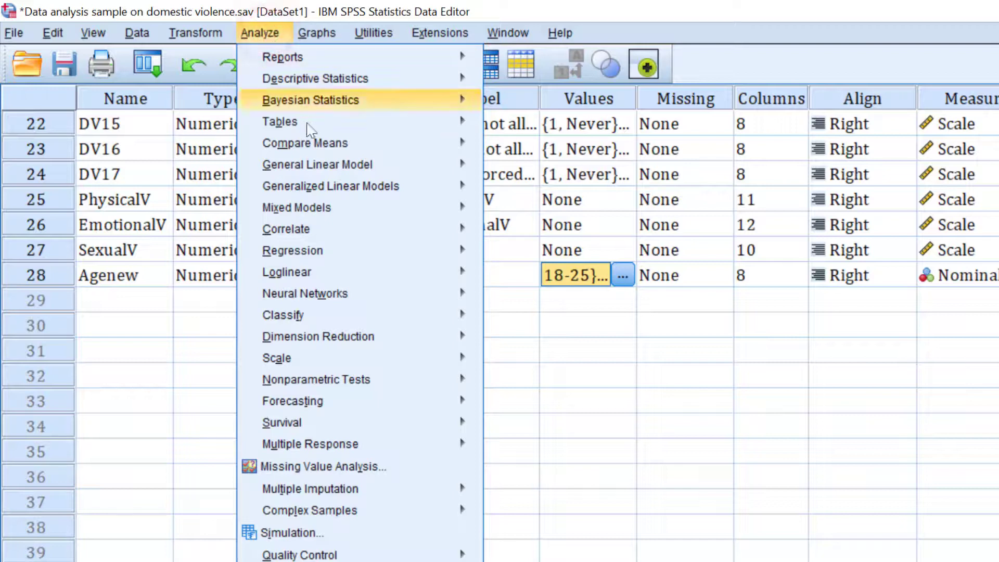
{"action": "mouse_move", "coordinate": [308, 125]}
{"action": "left_click", "coordinate": [498, 125]}
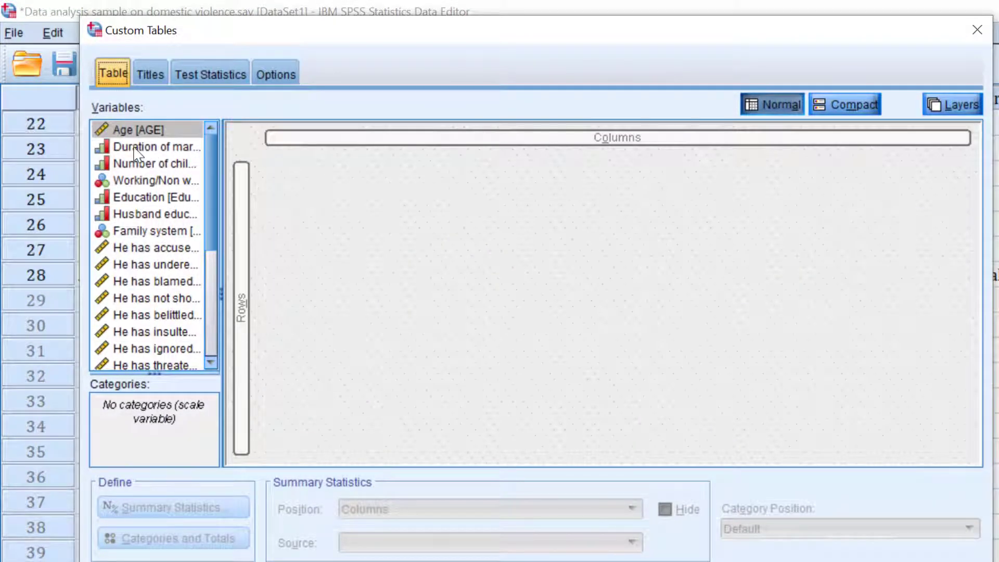
Put Age [Agenew] and Duration of marriage through Family system into the table rows
{"action": "scroll", "coordinate": [144, 338], "scroll_direction": "down", "scroll_amount": 4}
{"action": "left_click_drag", "start_coordinate": [125, 367], "coordinate": [241, 187]}
{"action": "scroll", "coordinate": [120, 228], "scroll_direction": "up", "scroll_amount": 2}
{"action": "scroll", "coordinate": [121, 228], "scroll_direction": "up", "scroll_amount": 3}
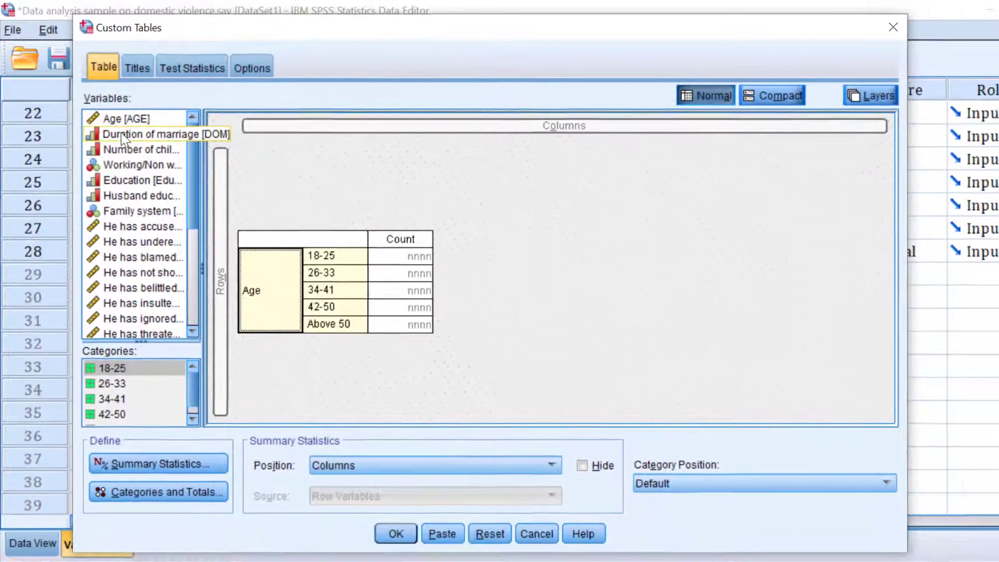
{"action": "left_click", "coordinate": [133, 150]}
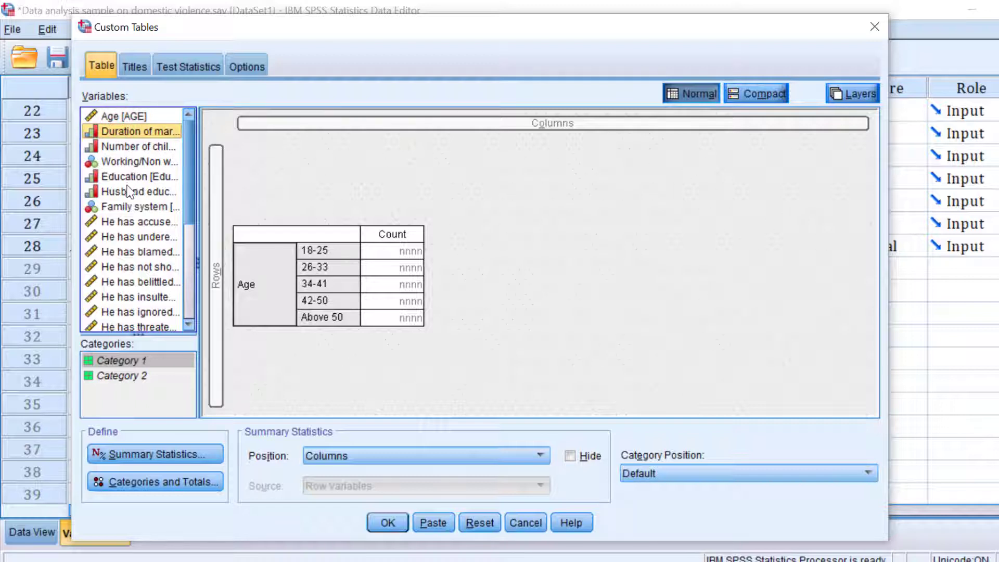
{"action": "left_click", "coordinate": [117, 208], "text": "shift"}
{"action": "left_click_drag", "start_coordinate": [118, 208], "coordinate": [254, 337]}
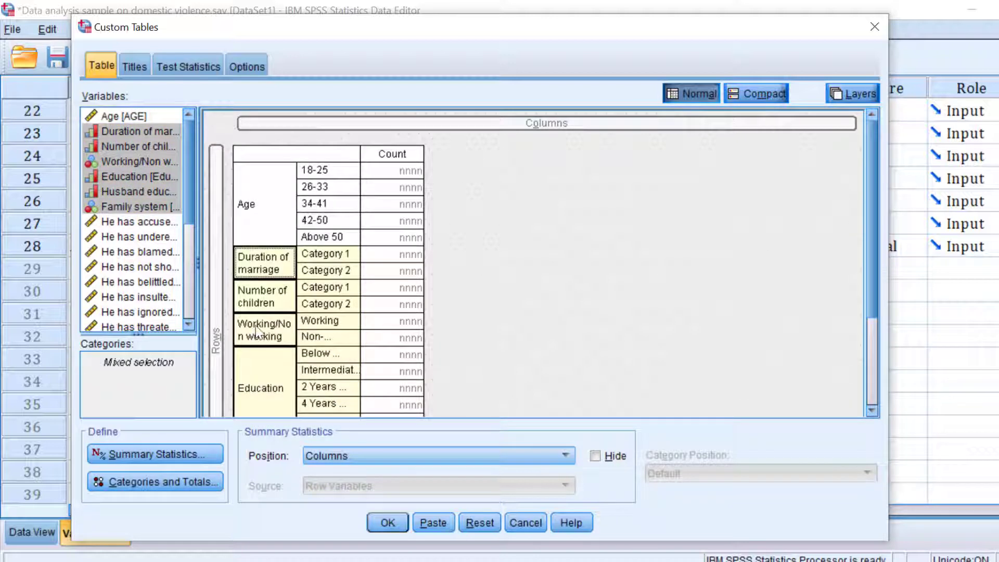
Add a Column N % statistic, relabel Count as F and Column N % as %, and apply to the selection
{"action": "left_click", "coordinate": [151, 454]}
{"action": "double_click", "coordinate": [121, 111]}
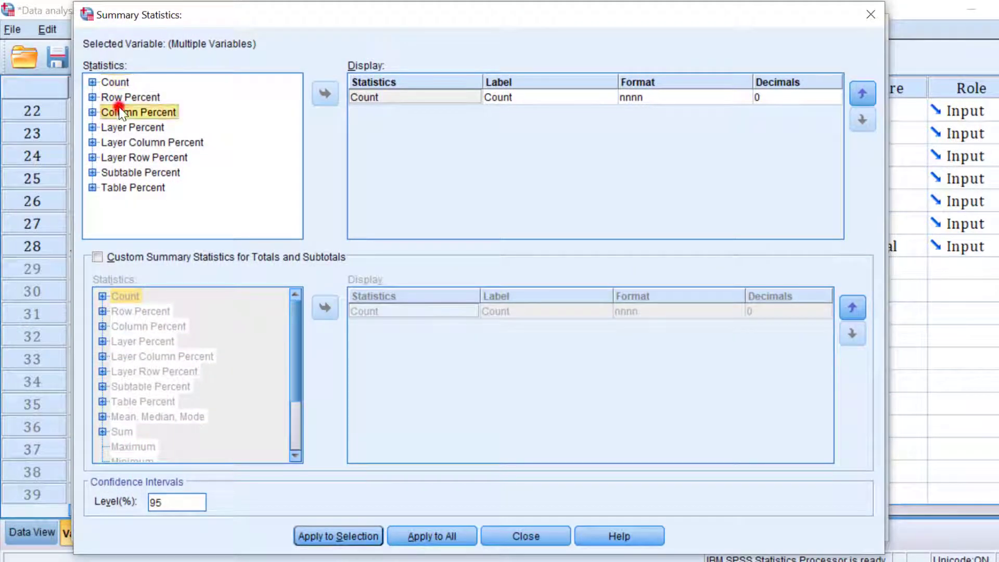
{"action": "left_click", "coordinate": [137, 96]}
{"action": "left_click", "coordinate": [313, 96]}
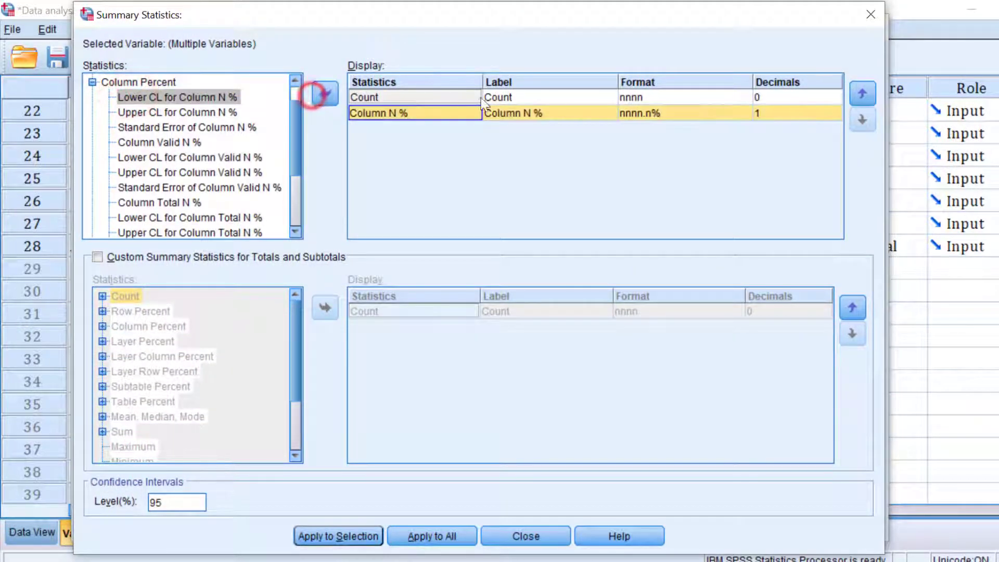
{"action": "left_click", "coordinate": [503, 96]}
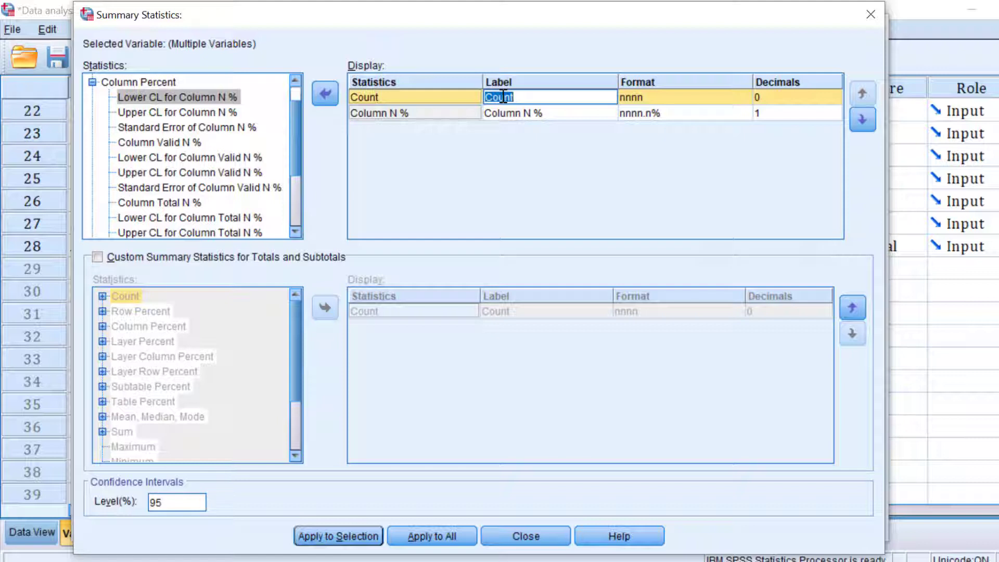
{"action": "left_click", "coordinate": [532, 113]}
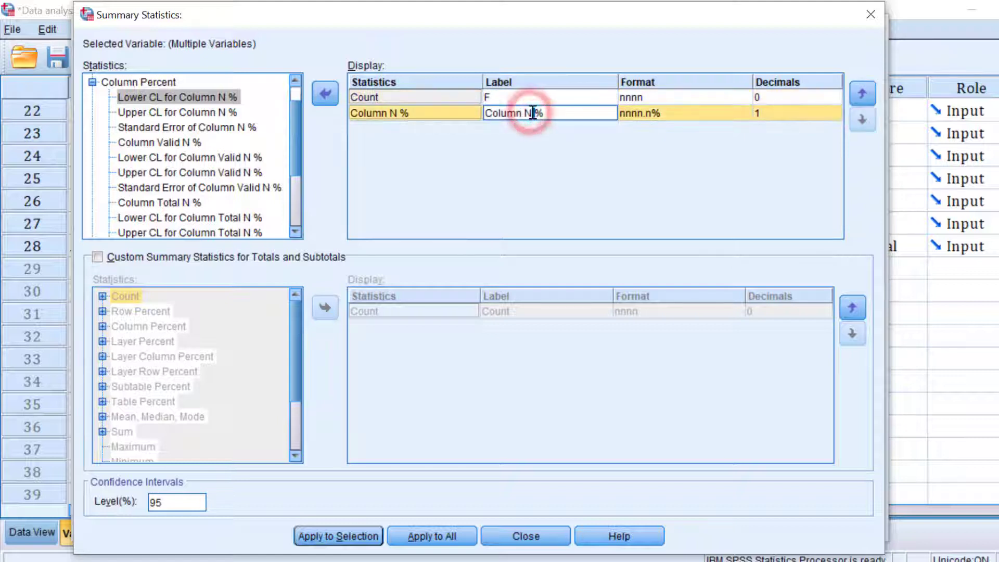
{"action": "left_click_drag", "start_coordinate": [534, 114], "coordinate": [486, 119]}
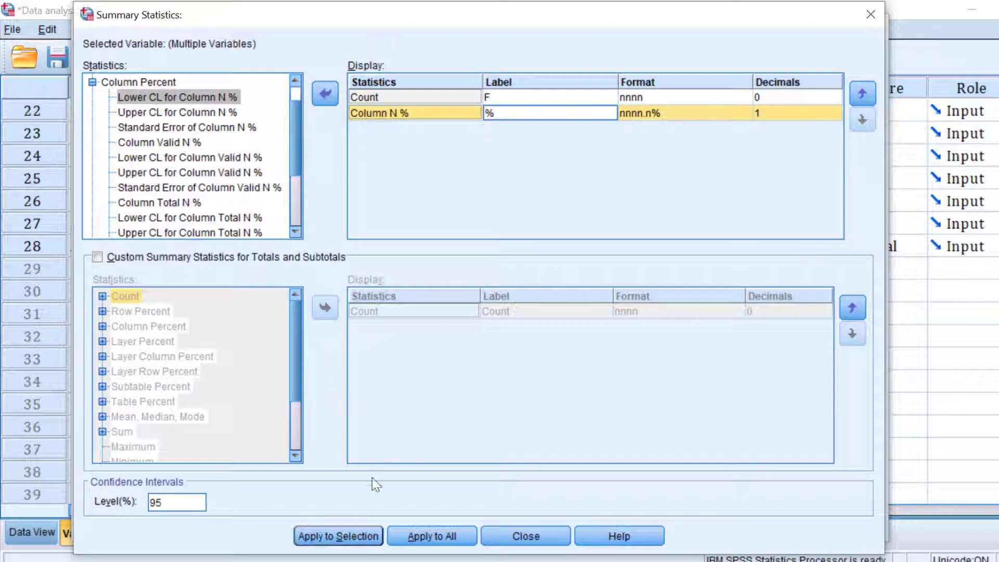
{"action": "left_click", "coordinate": [344, 536]}
{"action": "left_click", "coordinate": [521, 540]}
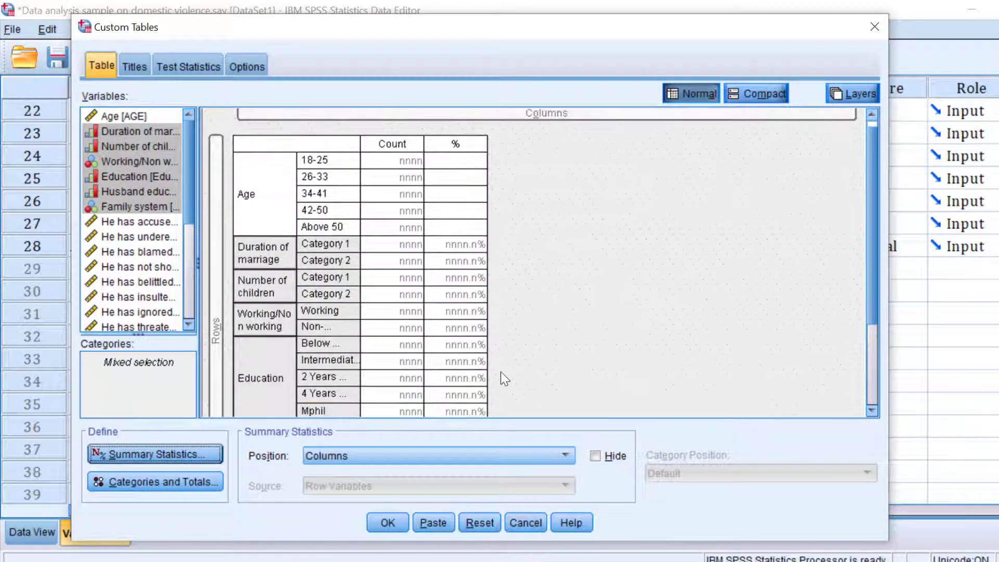
Try stacking the statistics in rows, put them back in columns, and create the custom table
{"action": "scroll", "coordinate": [500, 372], "scroll_direction": "down", "scroll_amount": 1}
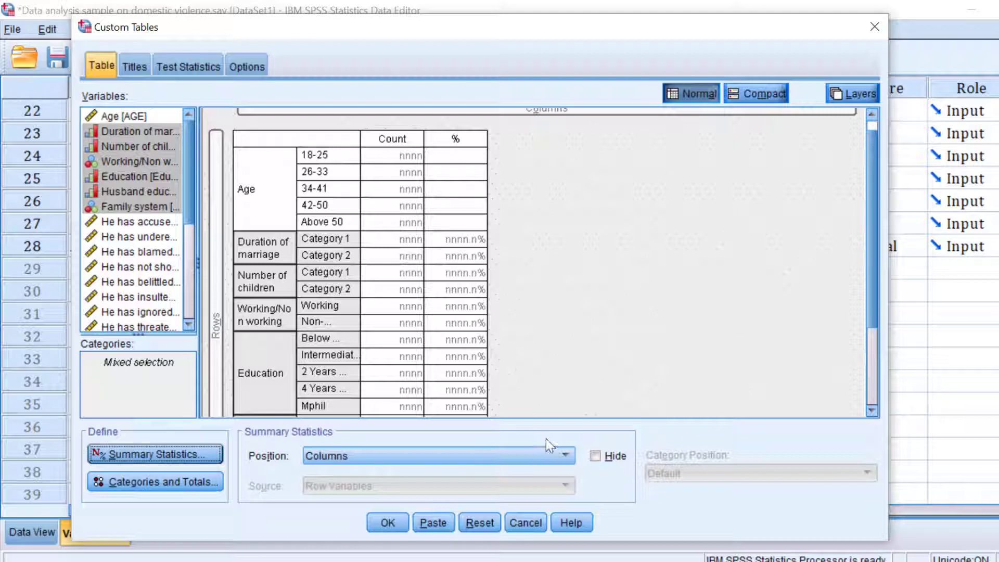
{"action": "left_click", "coordinate": [387, 524]}
{"action": "left_click", "coordinate": [411, 460]}
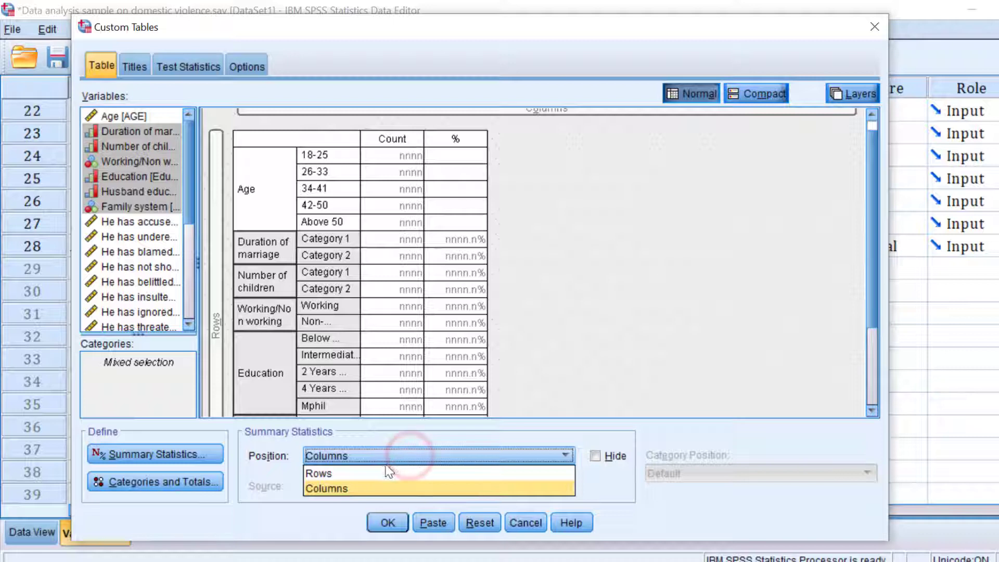
{"action": "left_click", "coordinate": [353, 474]}
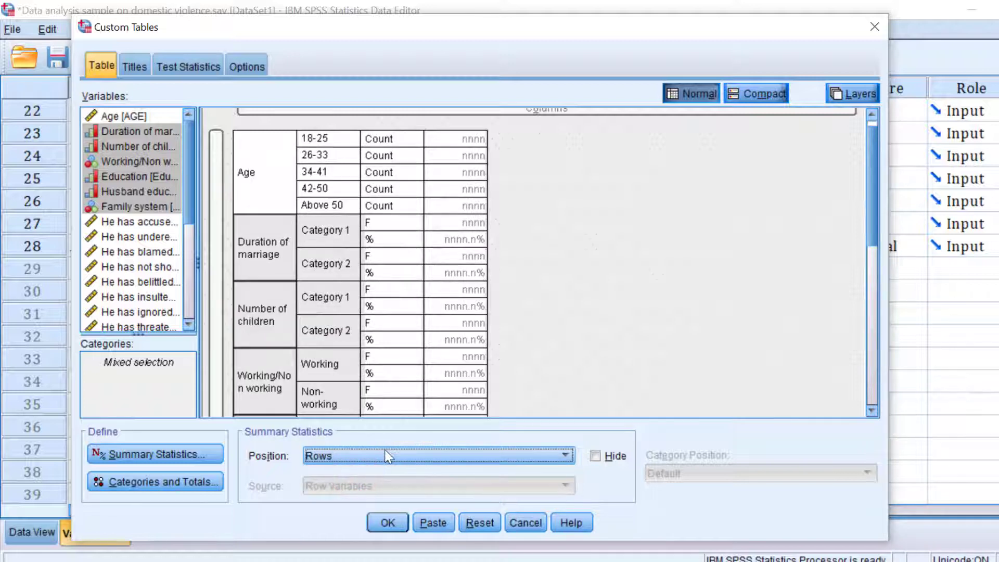
{"action": "left_click", "coordinate": [370, 456]}
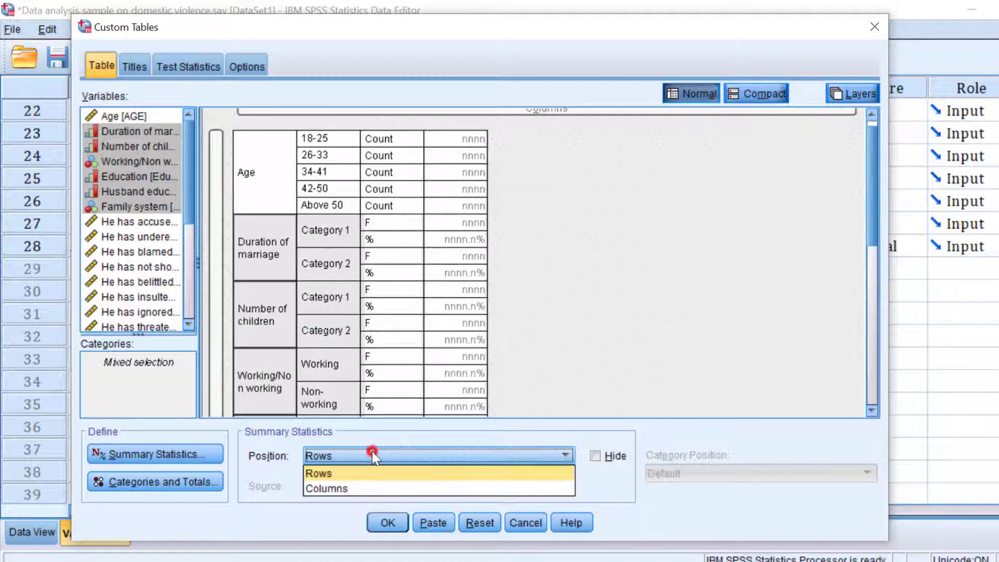
{"action": "left_click", "coordinate": [333, 485]}
{"action": "left_click", "coordinate": [382, 523]}
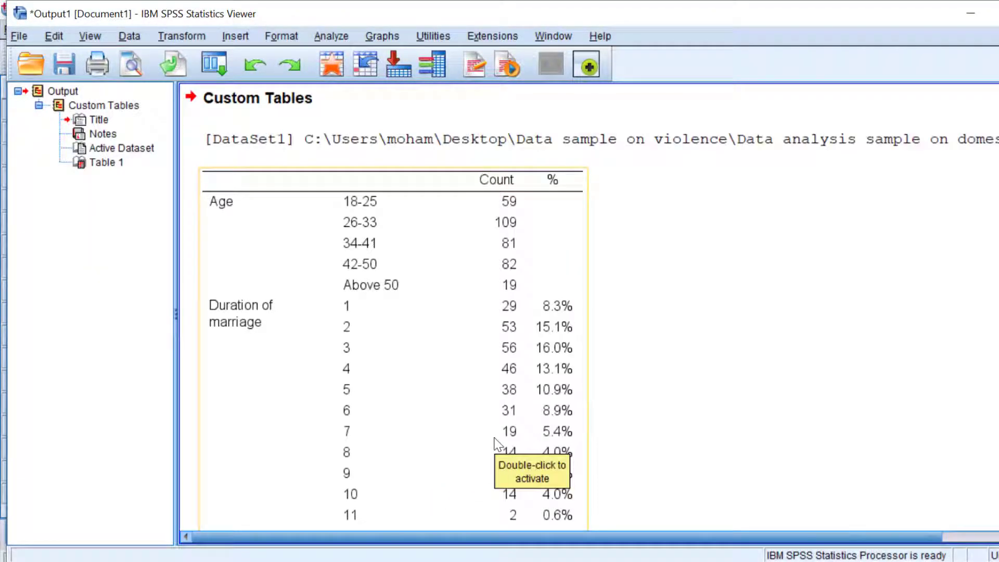
Switch from the output to the Data Editor and list the recently used dialogs
{"action": "scroll", "coordinate": [472, 393], "scroll_direction": "down", "scroll_amount": 3}
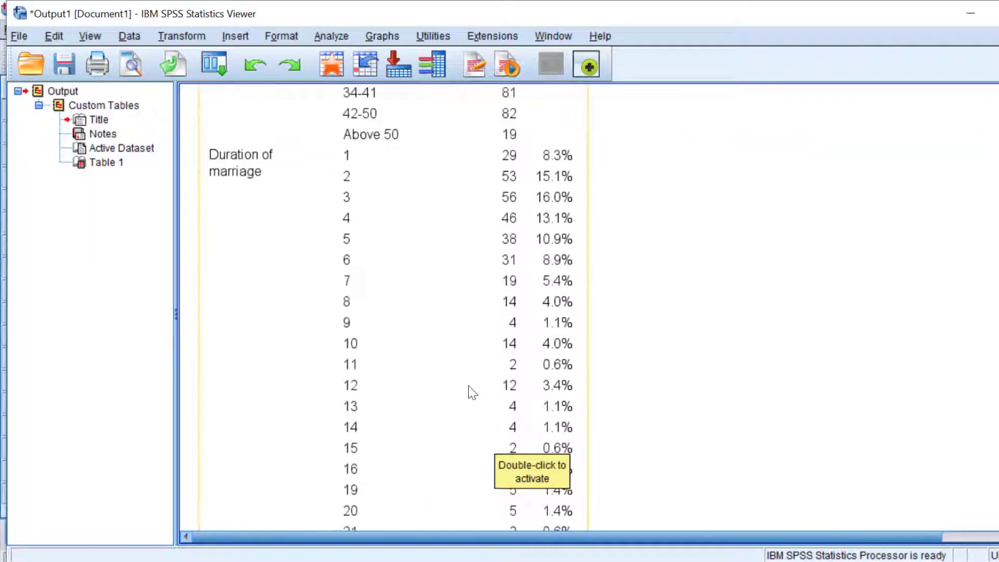
{"action": "scroll", "coordinate": [472, 392], "scroll_direction": "up", "scroll_amount": 3}
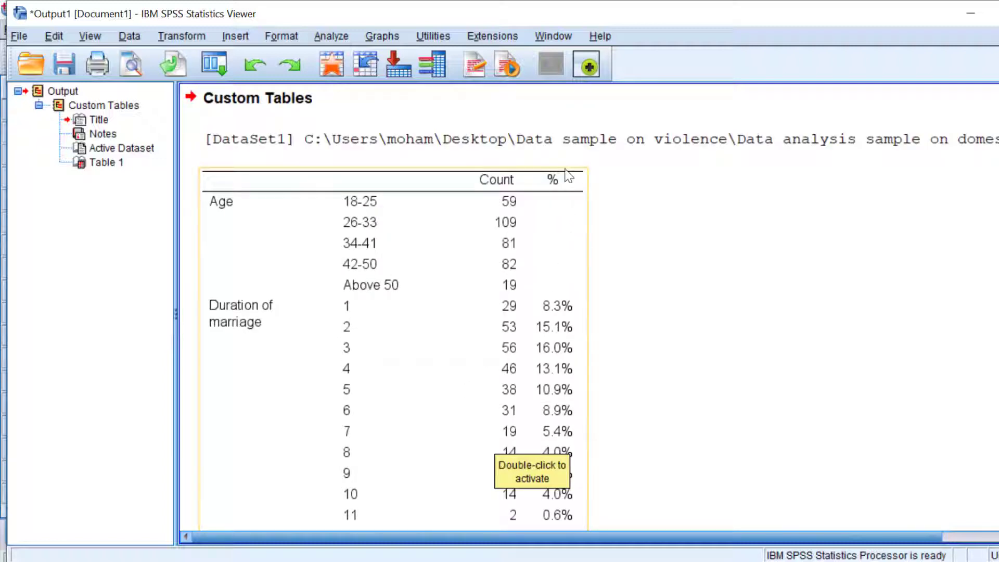
{"action": "key", "text": "alt+Tab"}
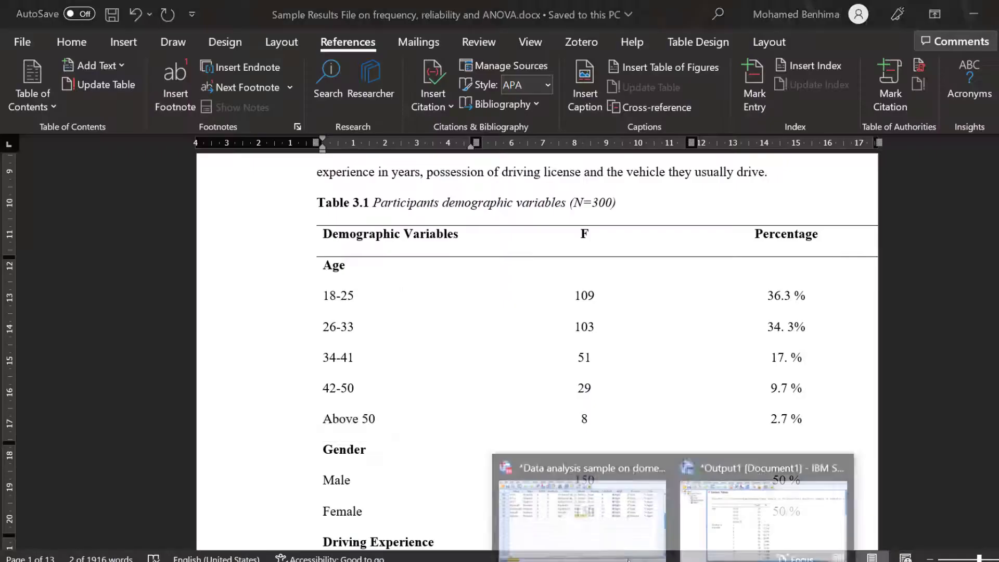
{"action": "left_click", "coordinate": [584, 529]}
{"action": "left_click", "coordinate": [133, 59]}
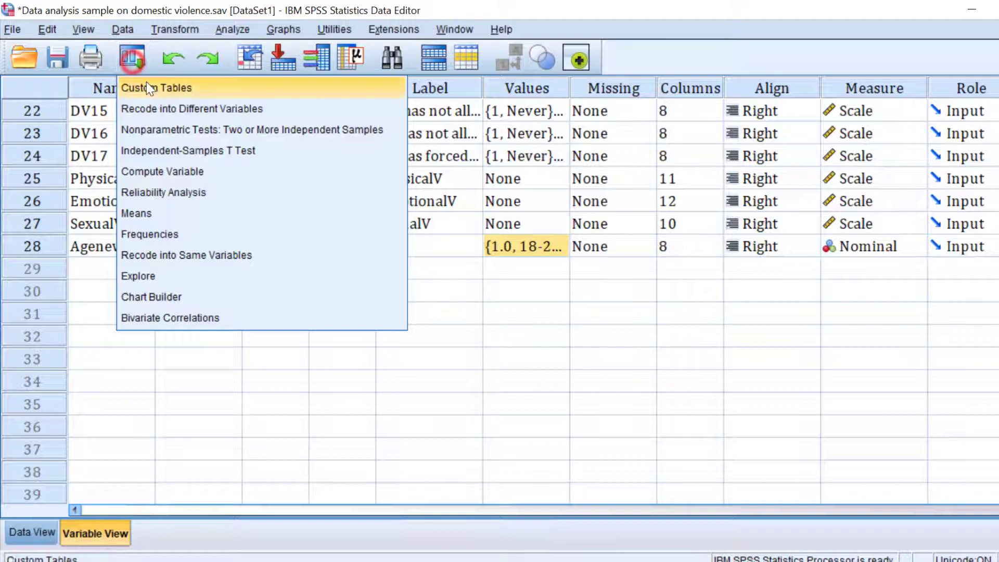
Reopen Custom Tables and give Age a Row N % statistic labelled %, applied to Age only
{"action": "left_click", "coordinate": [146, 83]}
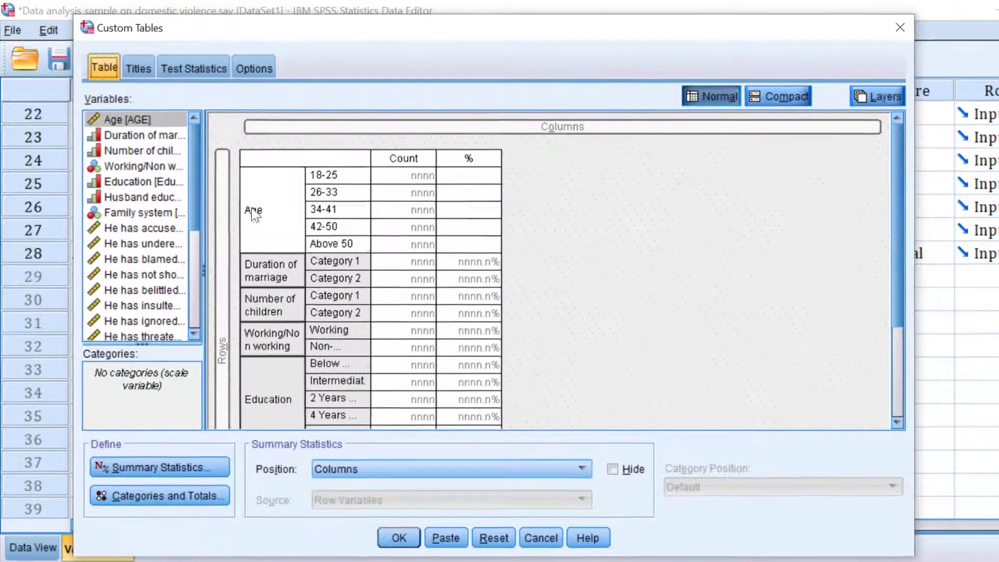
{"action": "left_click", "coordinate": [261, 202]}
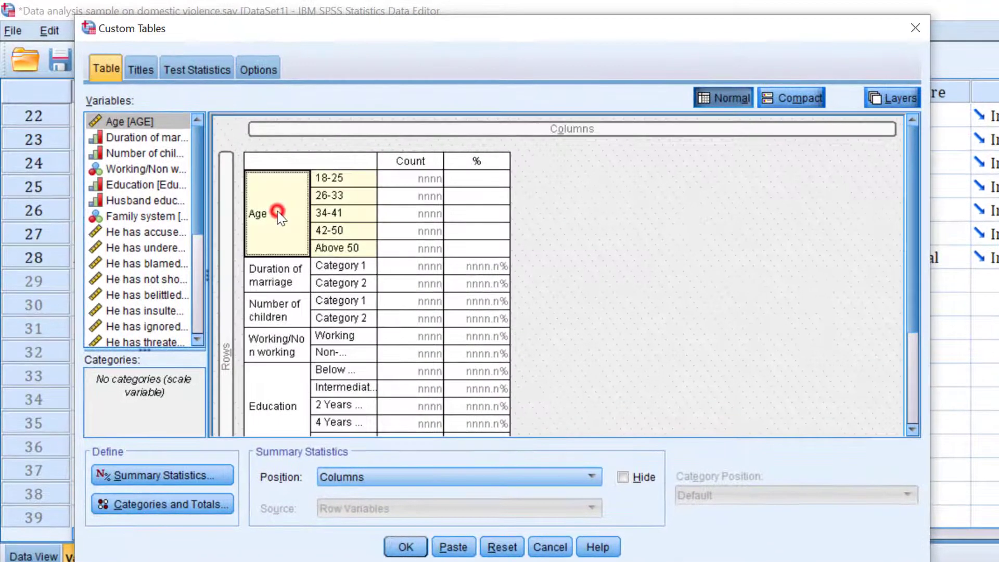
{"action": "left_click", "coordinate": [166, 475]}
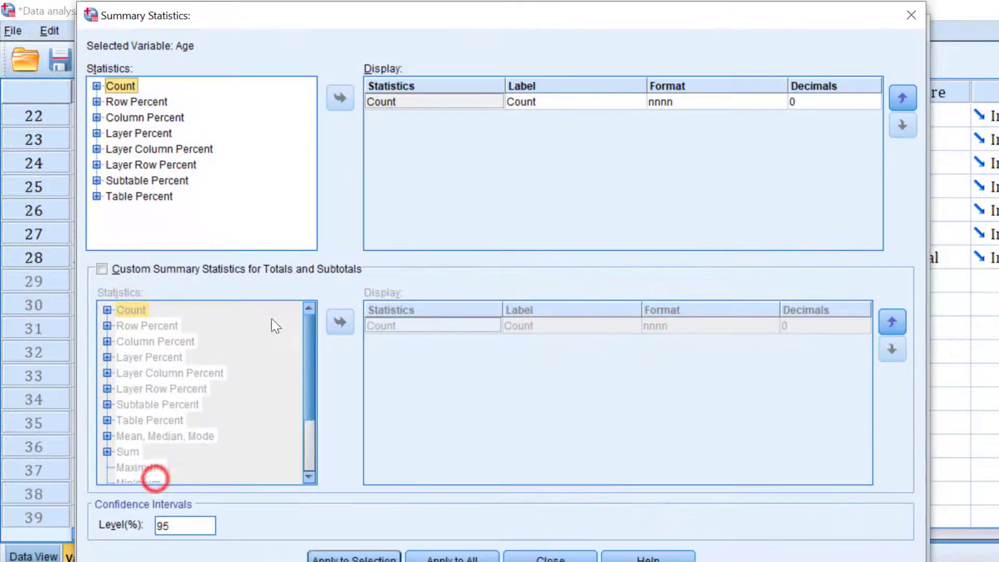
{"action": "double_click", "coordinate": [111, 102]}
{"action": "left_click", "coordinate": [110, 101]}
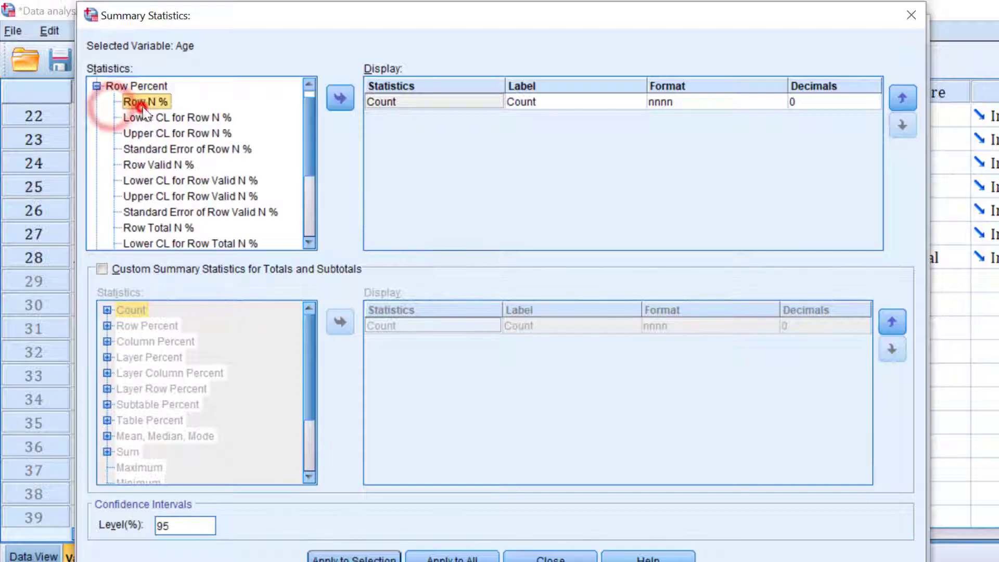
{"action": "left_click", "coordinate": [340, 100]}
{"action": "double_click", "coordinate": [547, 120]}
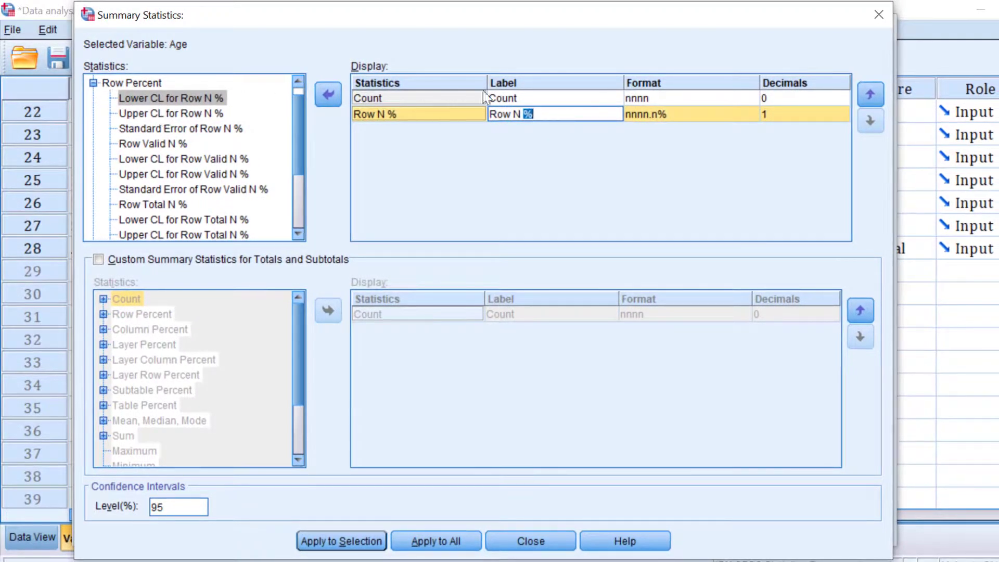
{"action": "left_click_drag", "start_coordinate": [525, 116], "coordinate": [483, 116]}
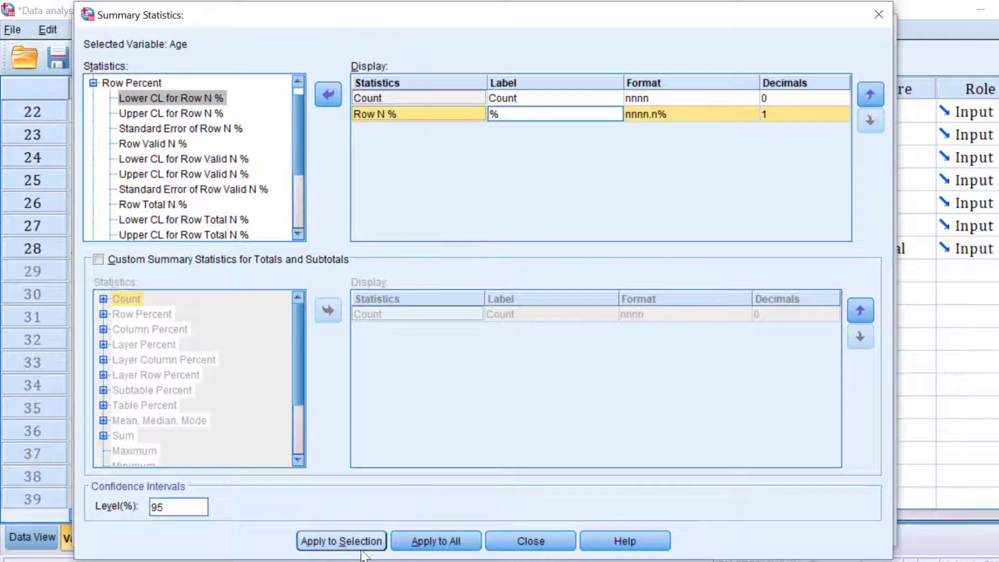
{"action": "left_click", "coordinate": [344, 541]}
{"action": "left_click", "coordinate": [512, 541]}
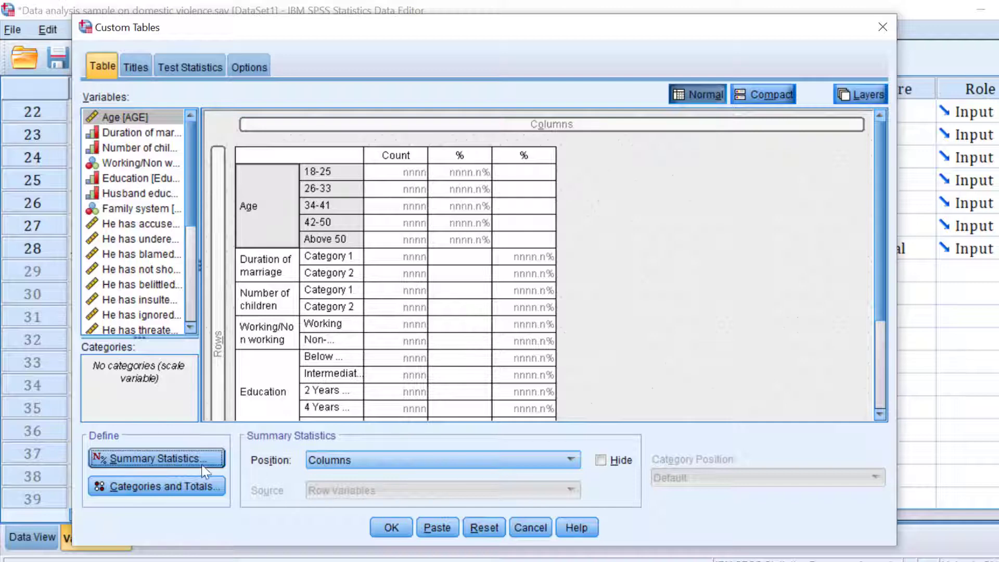
Inspect Duration of marriage's summary statistics unchanged, then reopen Summary Statistics for Age
{"action": "left_click", "coordinate": [518, 277]}
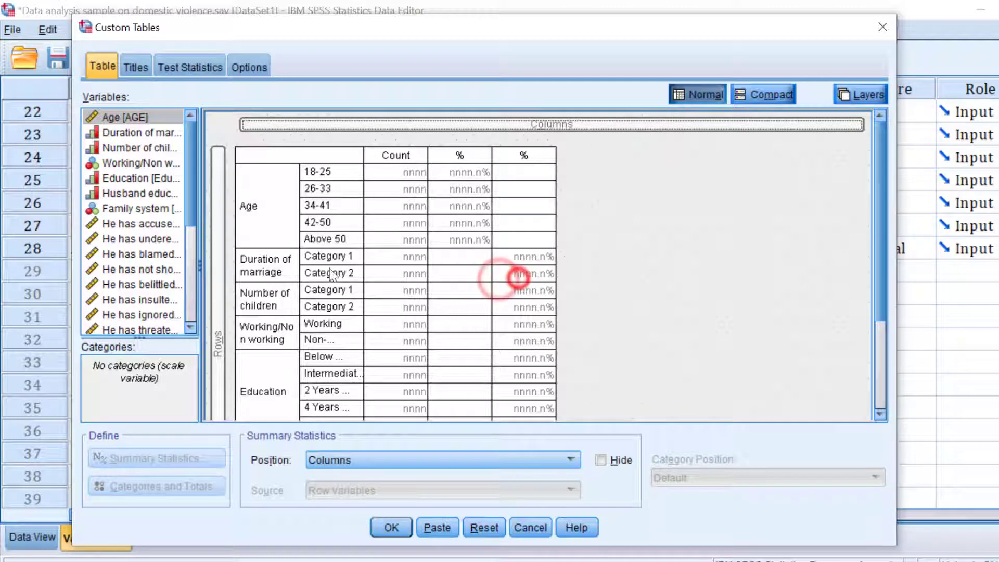
{"action": "left_click", "coordinate": [266, 266]}
{"action": "left_click", "coordinate": [179, 458]}
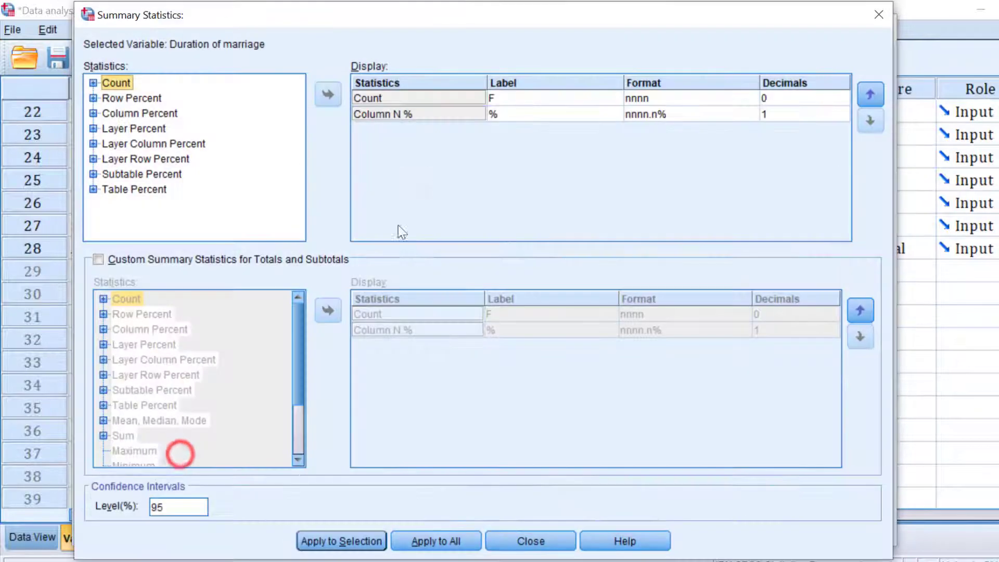
{"action": "left_click", "coordinate": [878, 15]}
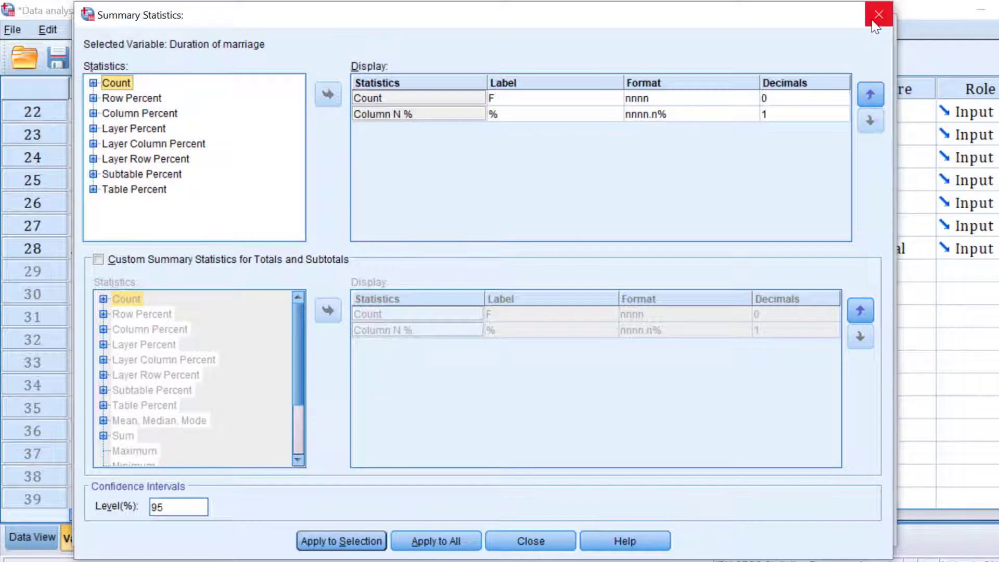
{"action": "left_click", "coordinate": [280, 192]}
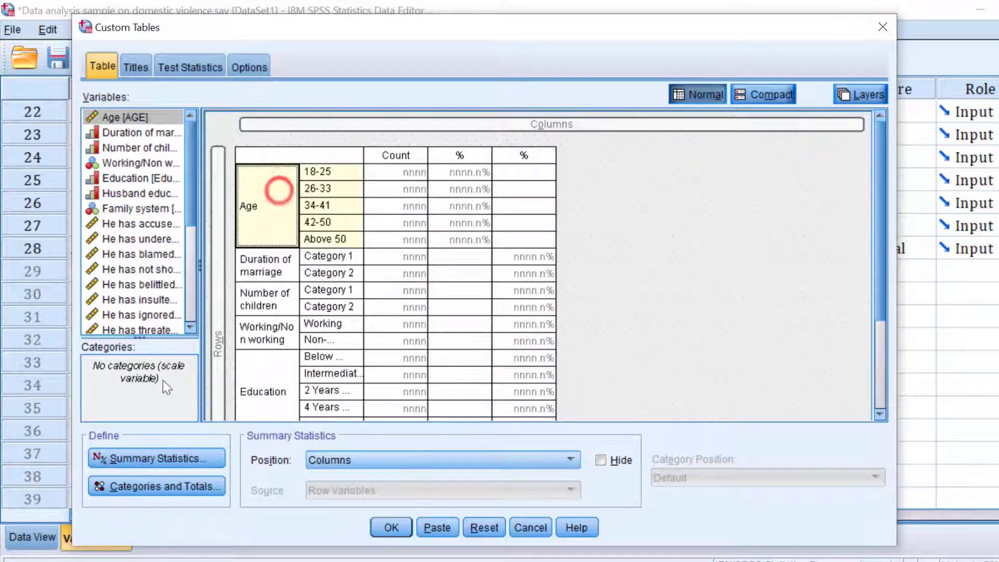
{"action": "left_click", "coordinate": [160, 456]}
Replace Row N % with Column N % labelled %, relabel Count as F, and apply to all variables
{"action": "left_click", "coordinate": [364, 114]}
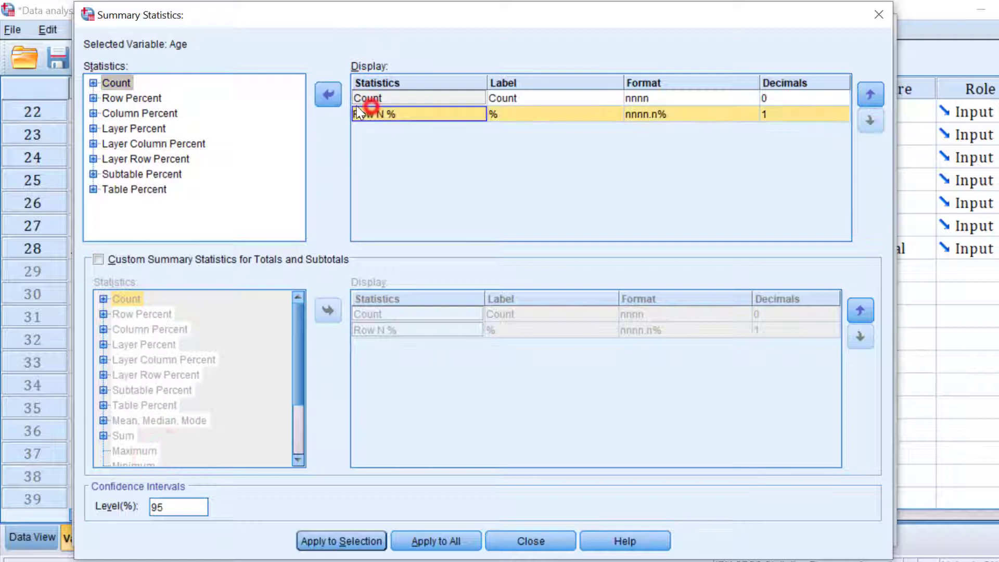
{"action": "left_click", "coordinate": [328, 94]}
{"action": "scroll", "coordinate": [151, 171], "scroll_direction": "down", "scroll_amount": 3}
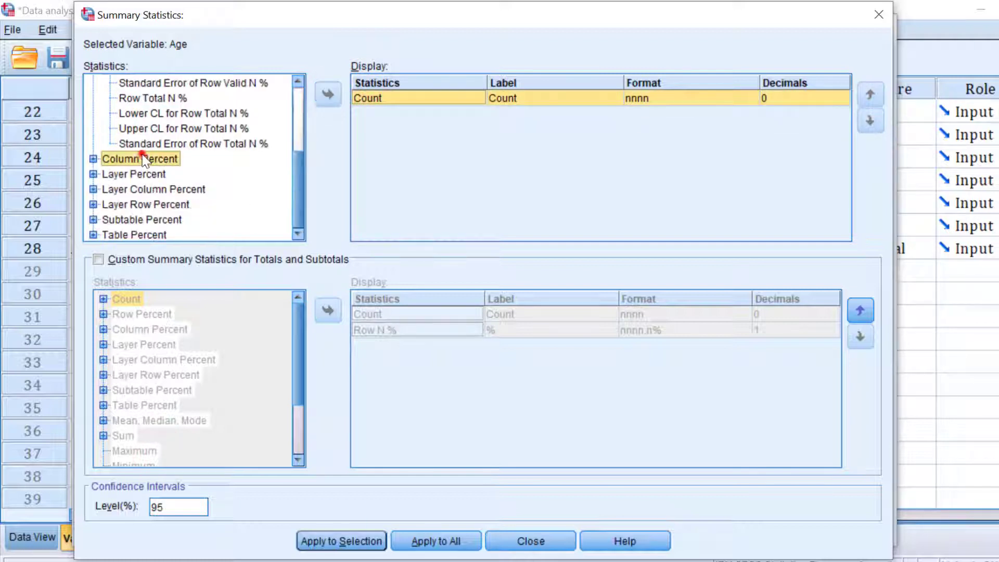
{"action": "double_click", "coordinate": [139, 158]}
{"action": "left_click", "coordinate": [136, 98]}
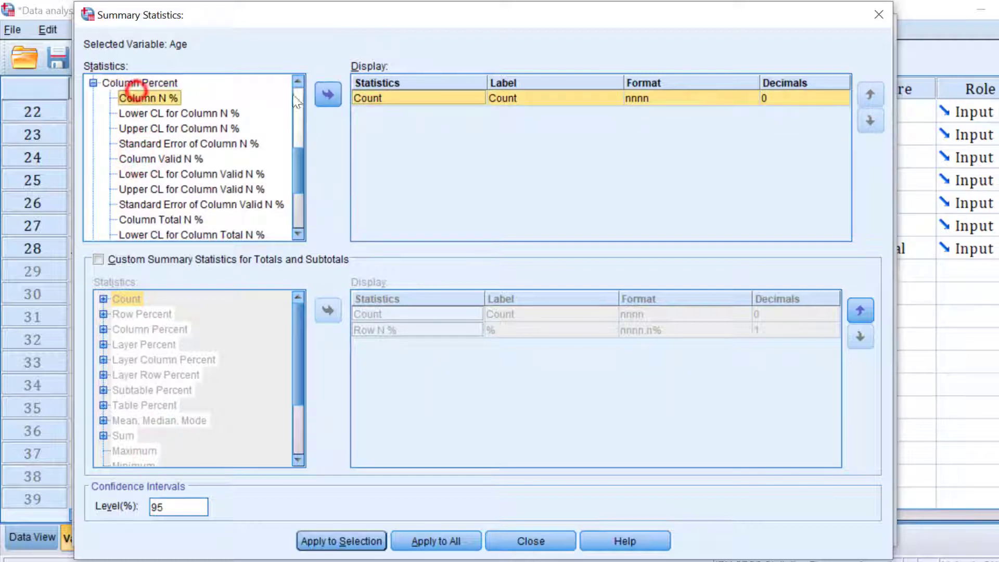
{"action": "left_click", "coordinate": [328, 95]}
{"action": "left_click", "coordinate": [541, 114]}
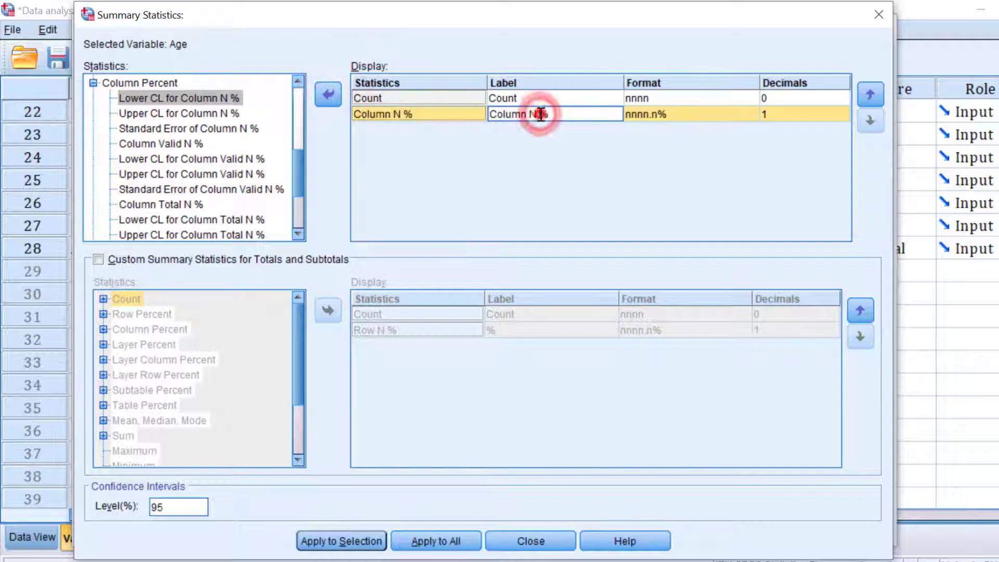
{"action": "left_click_drag", "start_coordinate": [541, 114], "coordinate": [487, 116]}
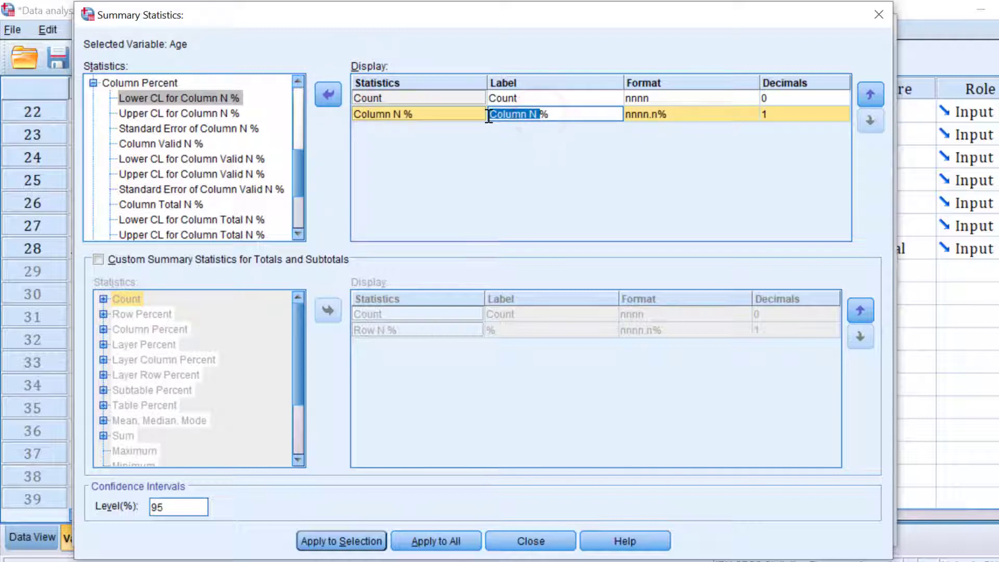
{"action": "double_click", "coordinate": [498, 99]}
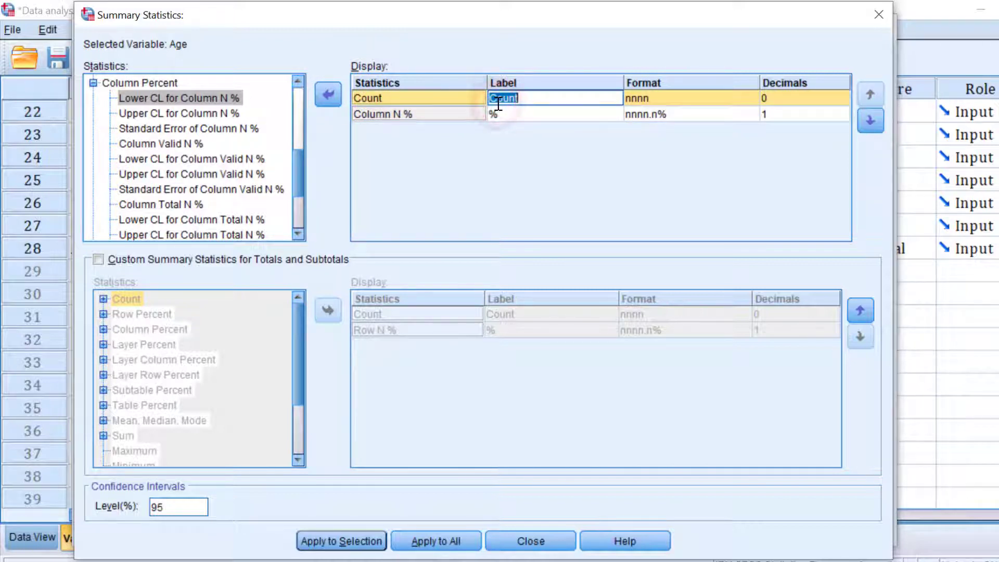
{"action": "left_click", "coordinate": [347, 541]}
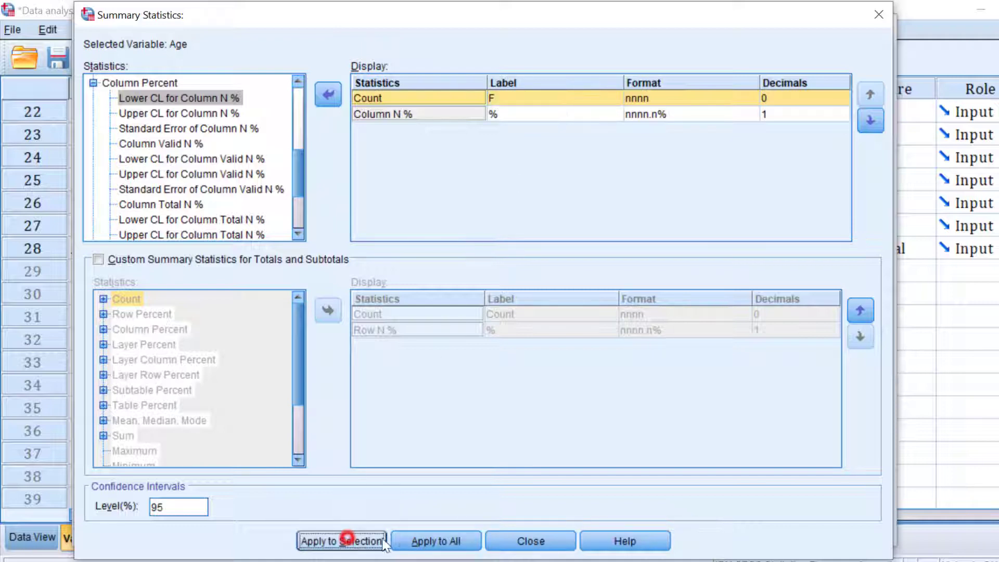
{"action": "left_click", "coordinate": [424, 541]}
{"action": "left_click", "coordinate": [503, 536]}
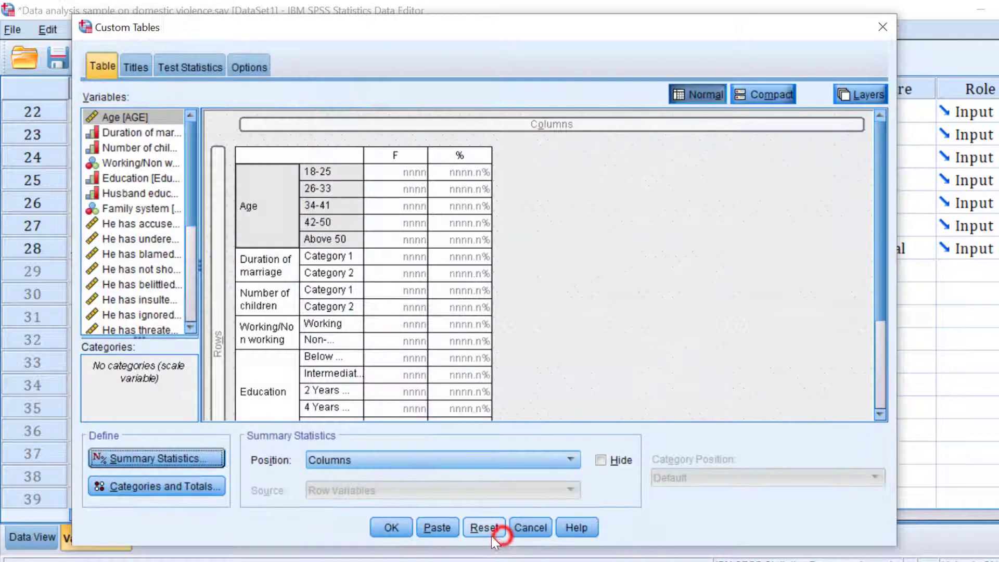
Build the F and % custom table, copy it, and switch back to the Word results document
{"action": "left_click", "coordinate": [389, 527]}
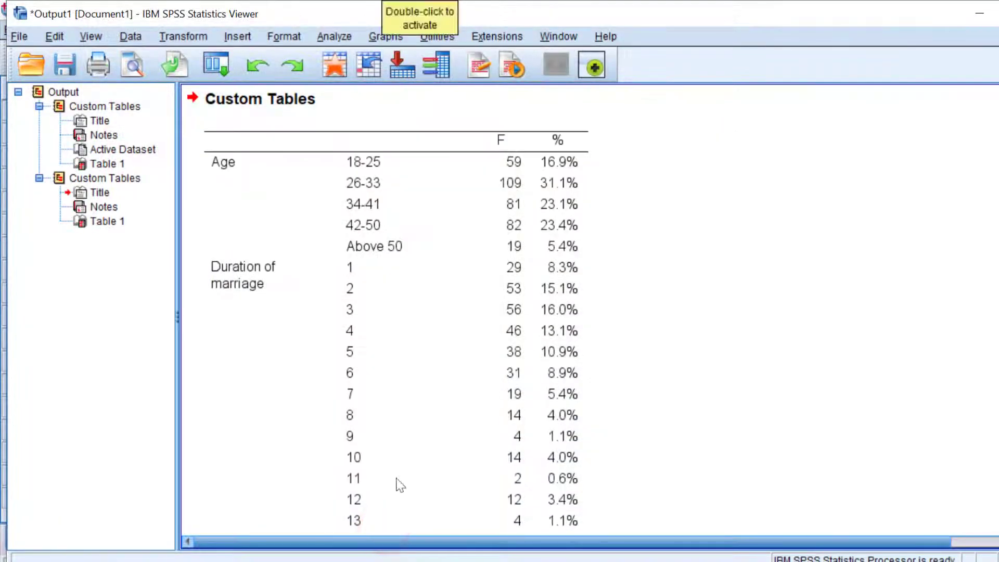
{"action": "right_click", "coordinate": [401, 357]}
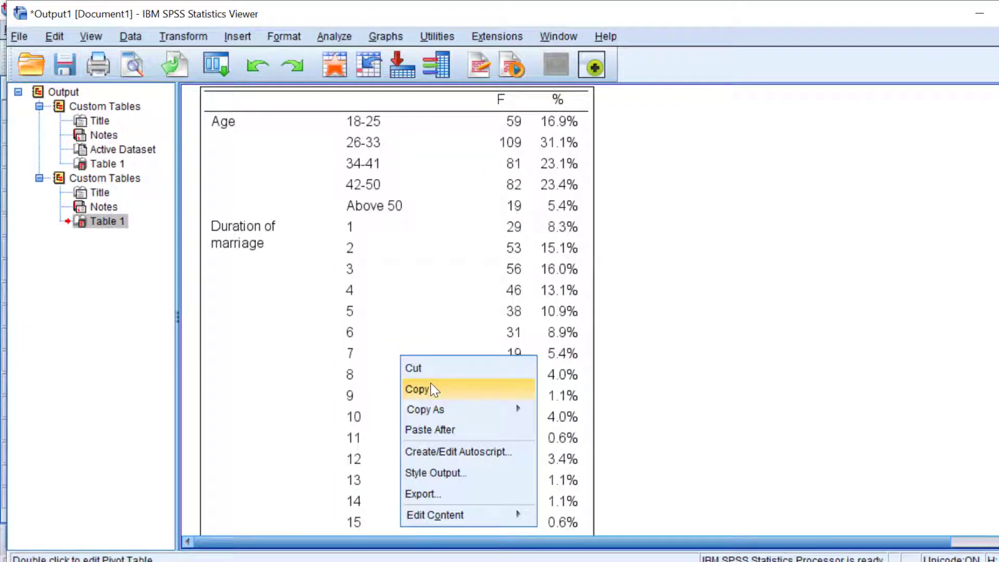
{"action": "left_click", "coordinate": [429, 385]}
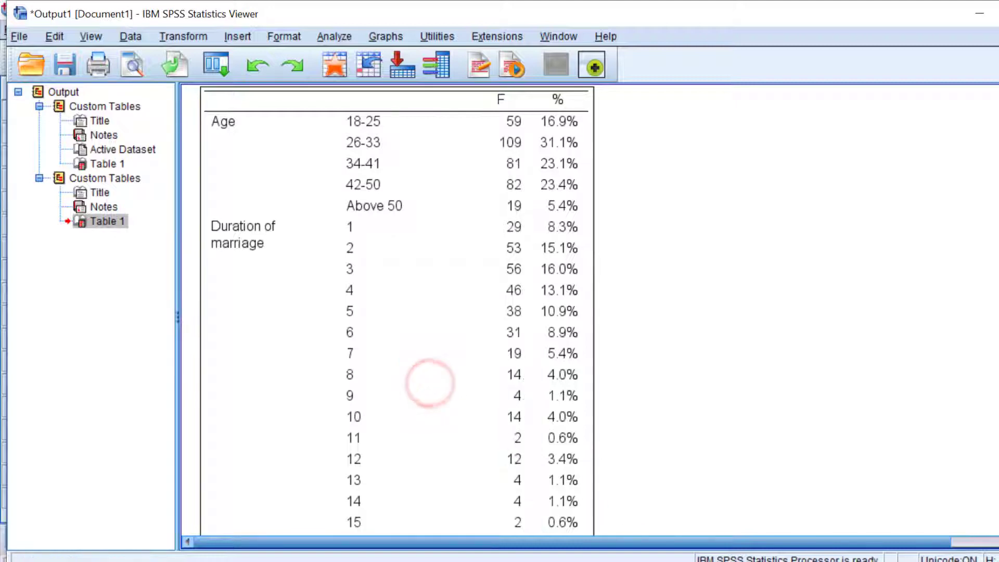
{"action": "key", "text": "alt+Tab"}
{"action": "scroll", "coordinate": [562, 373], "scroll_direction": "up", "scroll_amount": 3}
{"action": "scroll", "coordinate": [562, 374], "scroll_direction": "down", "scroll_amount": 2}
{"action": "scroll", "coordinate": [562, 374], "scroll_direction": "up", "scroll_amount": 5}
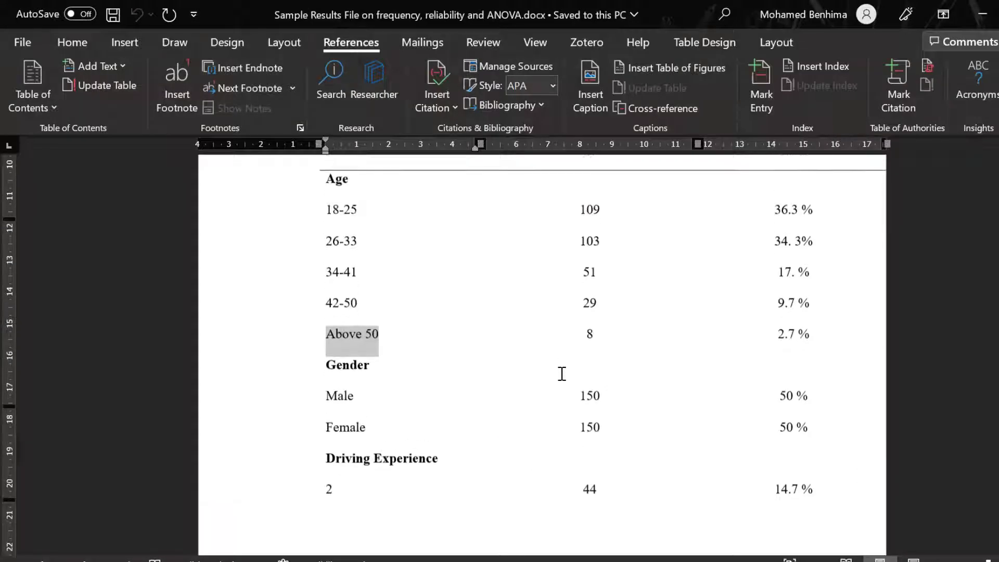
{"action": "scroll", "coordinate": [562, 374], "scroll_direction": "down", "scroll_amount": 3}
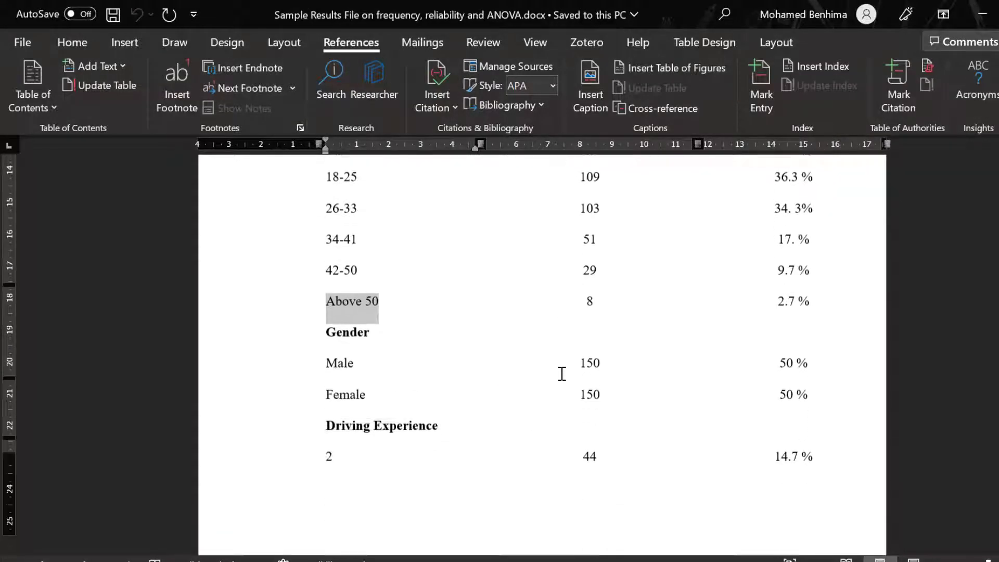
{"action": "scroll", "coordinate": [562, 374], "scroll_direction": "up", "scroll_amount": 1}
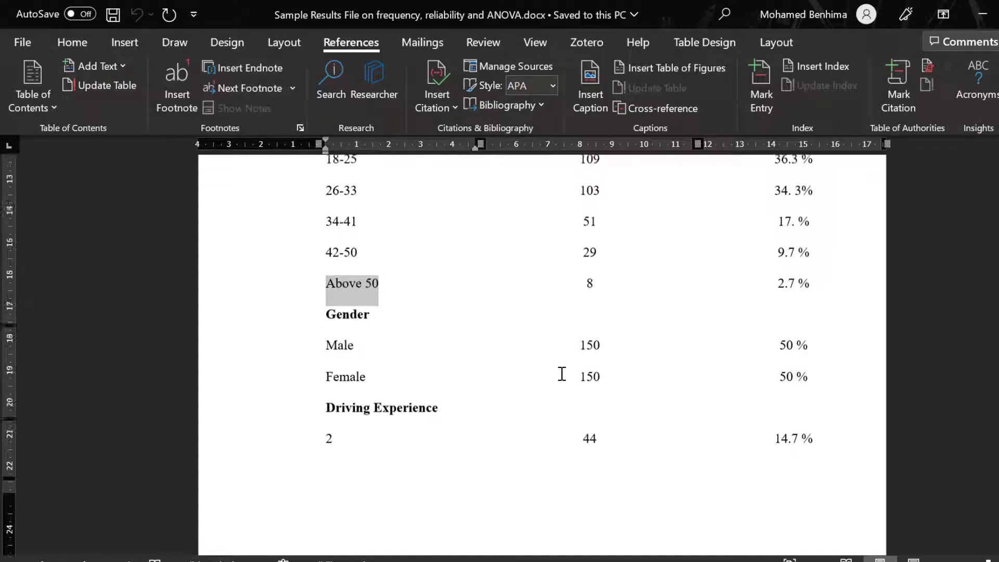
{"action": "scroll", "coordinate": [561, 374], "scroll_direction": "up", "scroll_amount": 1}
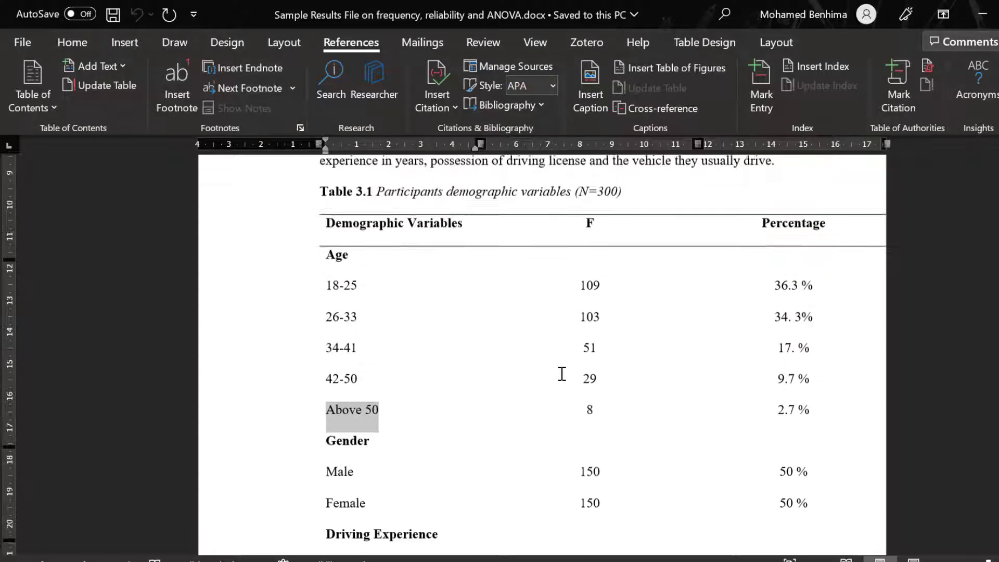